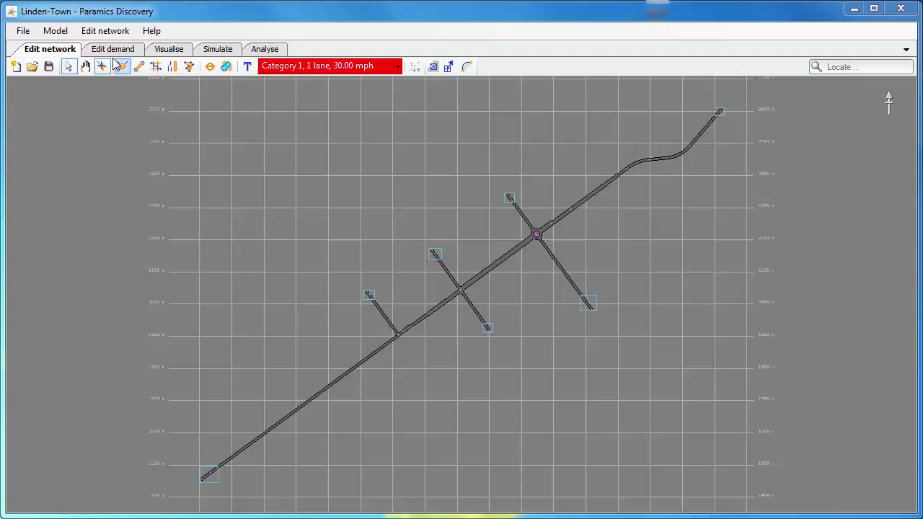
Add a PT route named "Westbound" with the description "Westbound along Main Street"
click(112, 36)
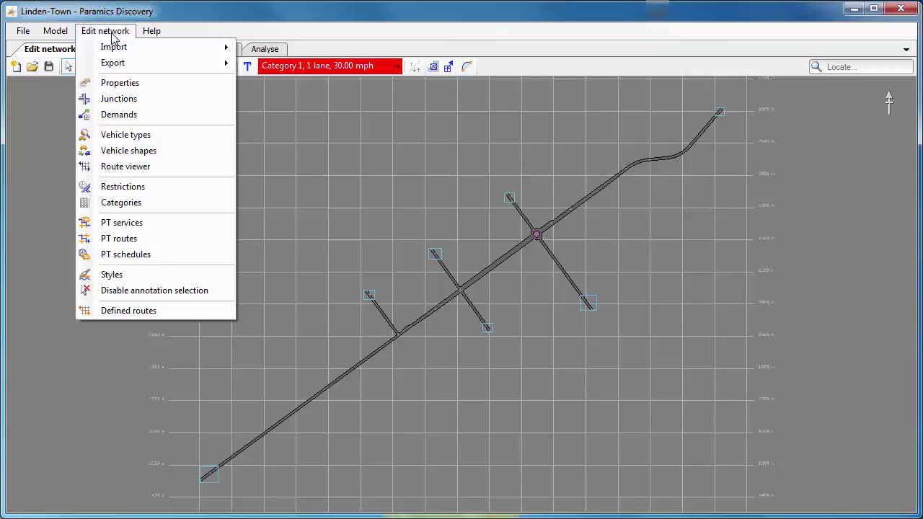
click(133, 239)
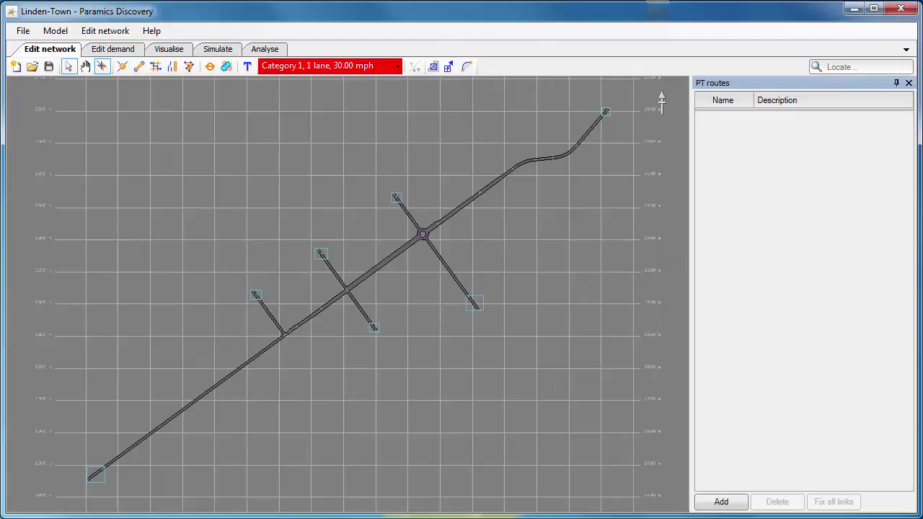
click(724, 502)
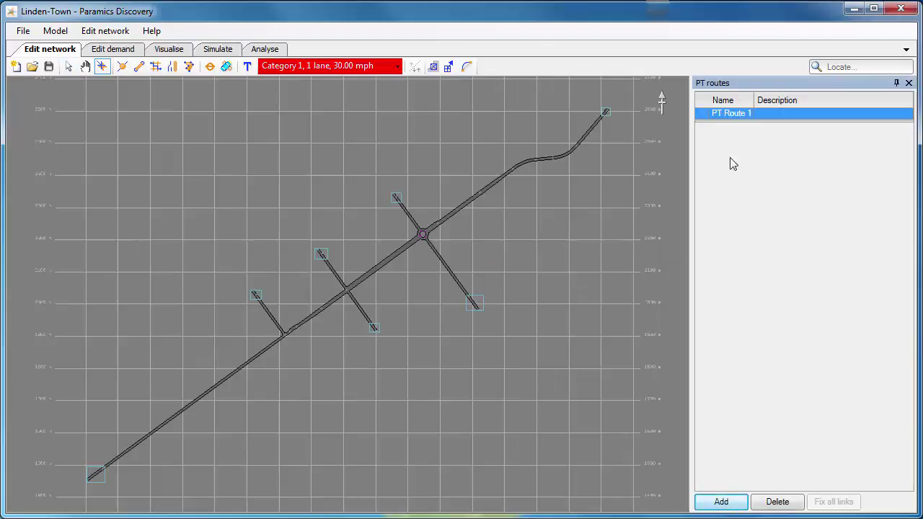
click(735, 114)
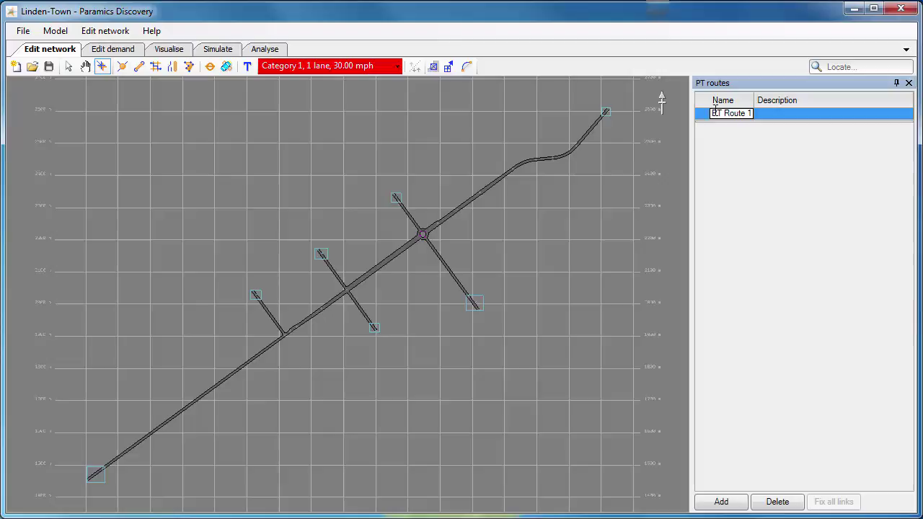
drag(712, 113, 779, 113)
text(Westbound)
click(779, 113)
text(We)
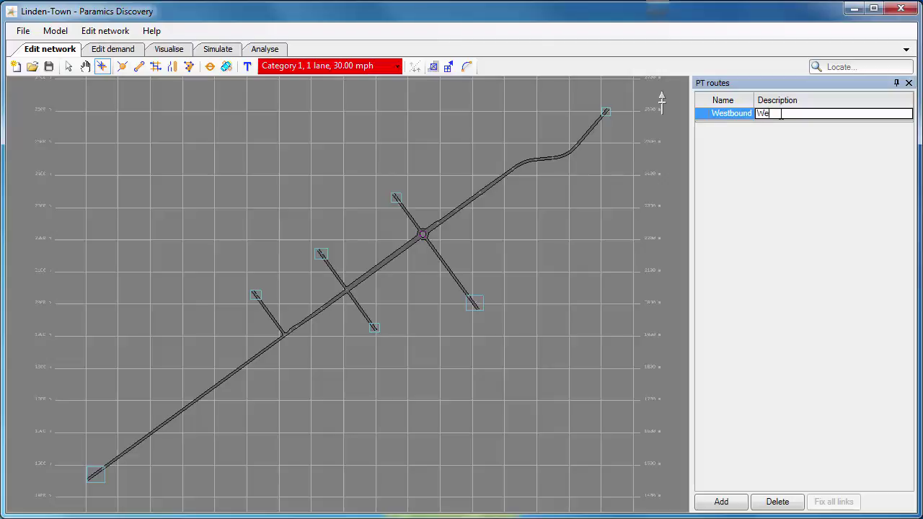
text(stbound along Main Stret)
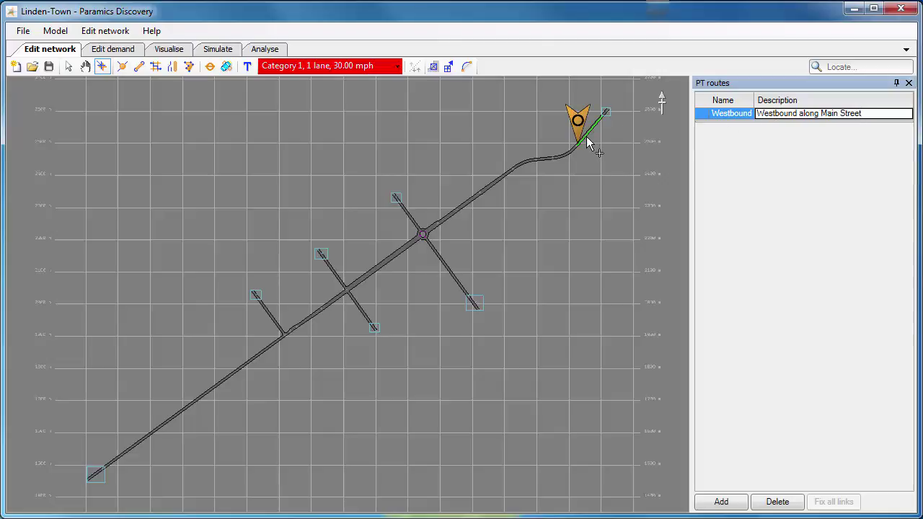
Define the Westbound route along the main road from the link at its north-east end to the link at its south-west end
scroll(586, 136, up, 3)
scroll(586, 136, up, 4)
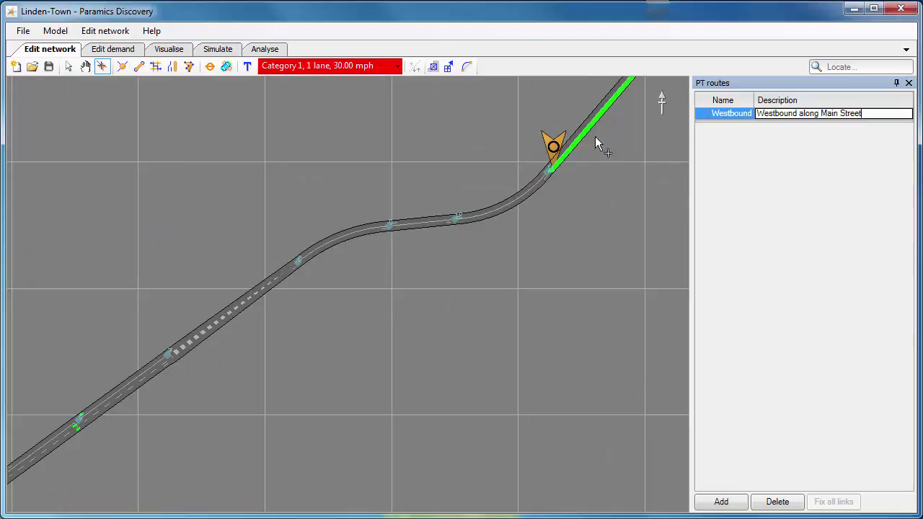
middle_drag(642, 136, 544, 324)
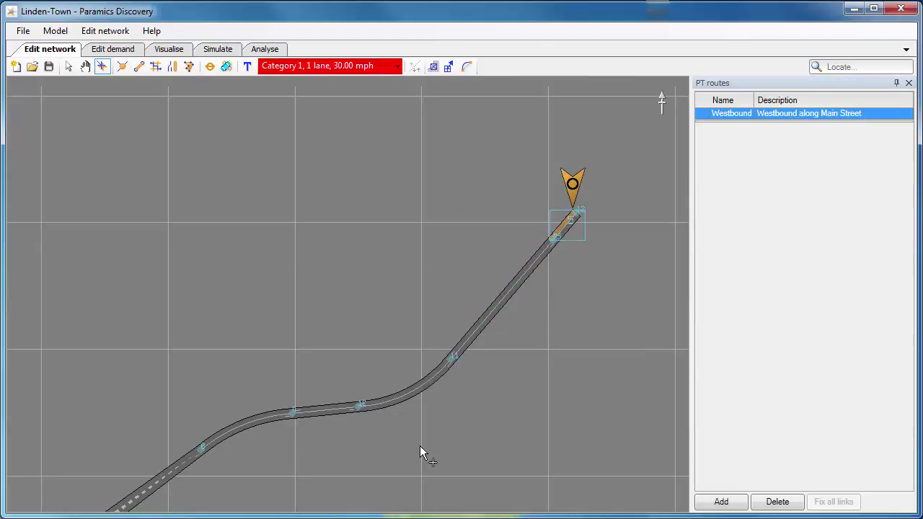
scroll(435, 346, down, 5)
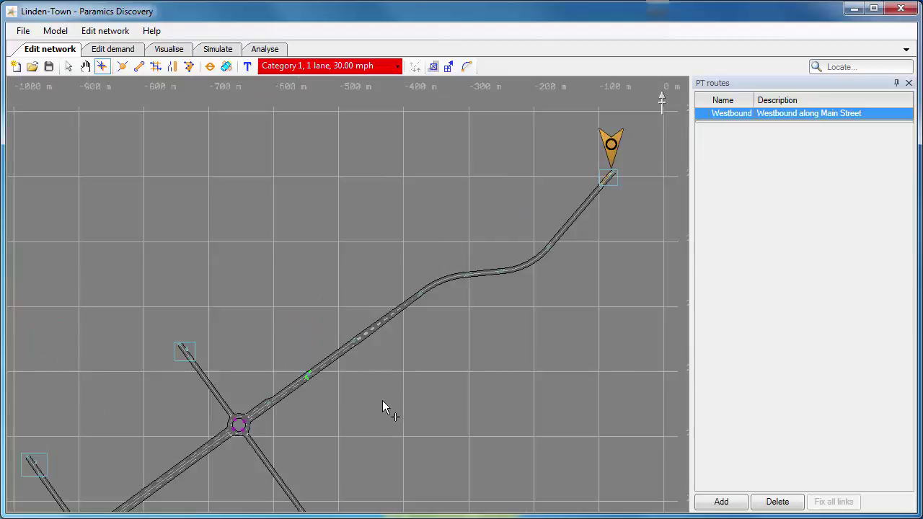
middle_drag(284, 460, 492, 224)
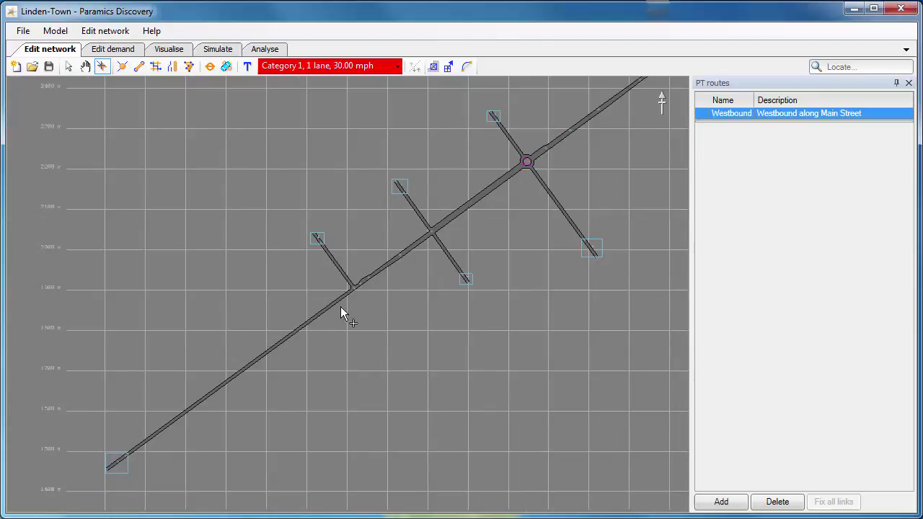
click(116, 460)
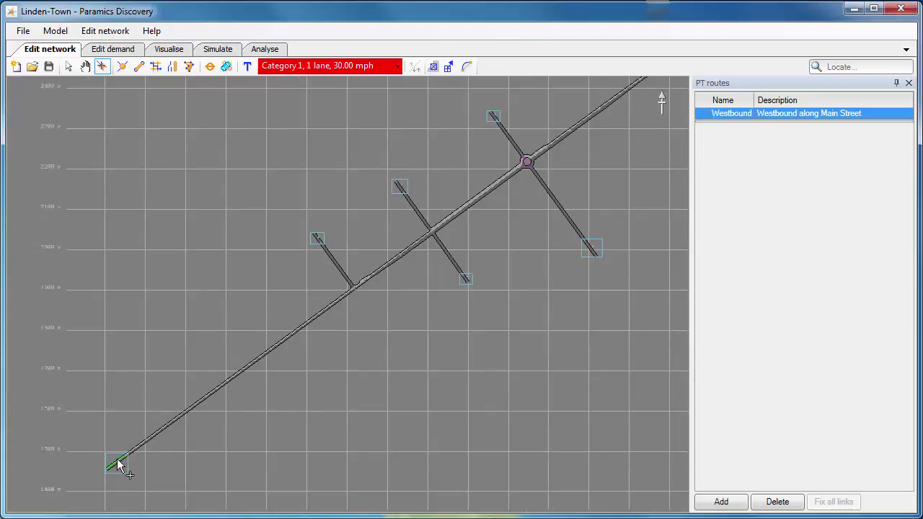
click(116, 459)
middle_drag(575, 309, 363, 397)
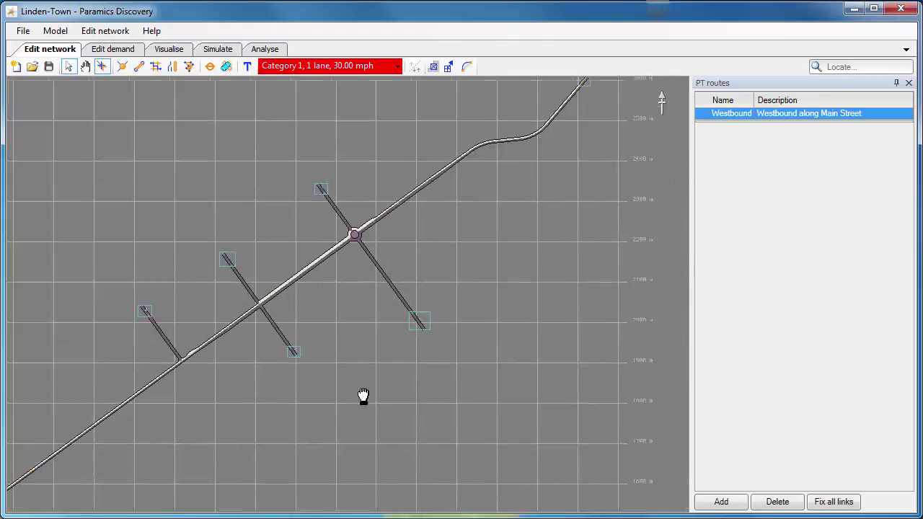
scroll(291, 362, down, 3)
middle_drag(247, 375, 405, 317)
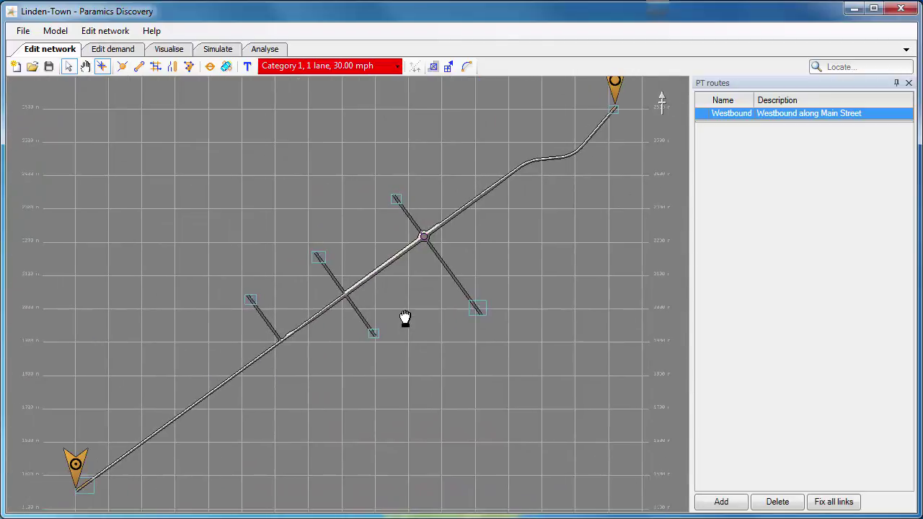
Add a second PT route named "10 South" with the description "Lamaha Gardens to Republic Avenue"
click(720, 501)
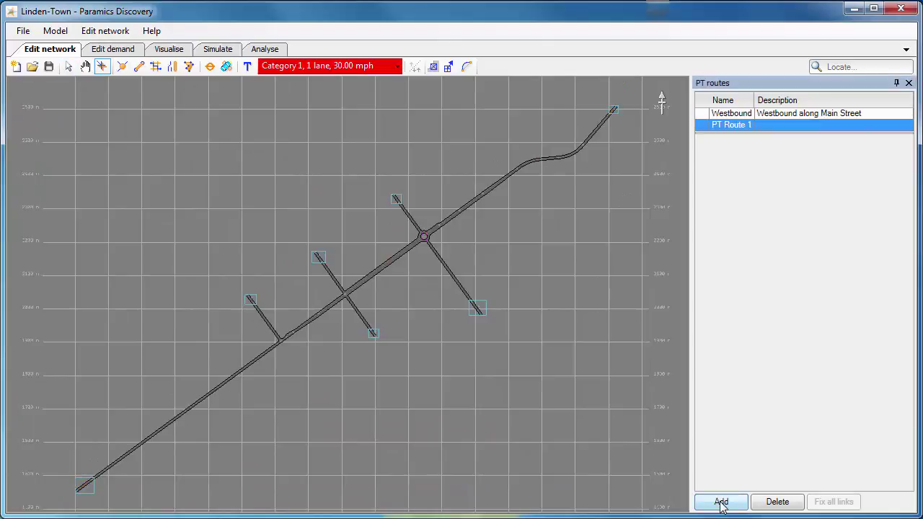
click(733, 125)
drag(711, 125, 753, 127)
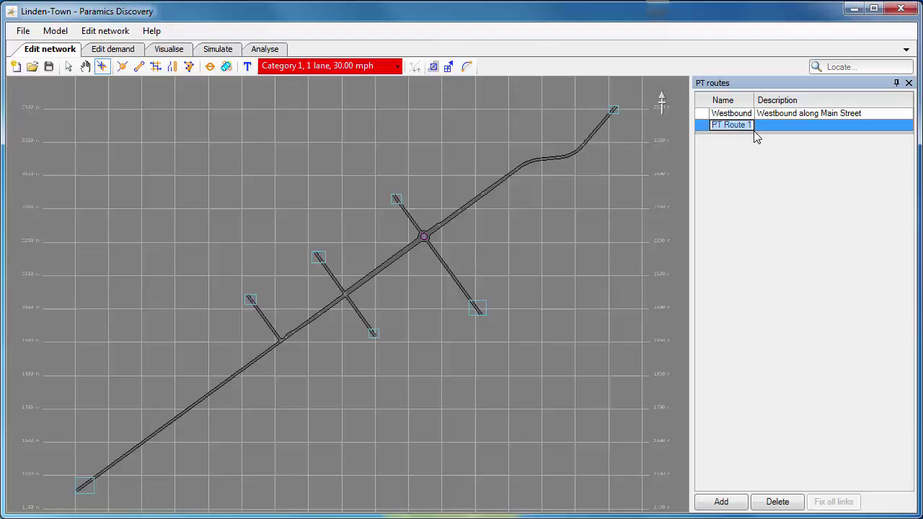
text(10 SOu)
click(774, 125)
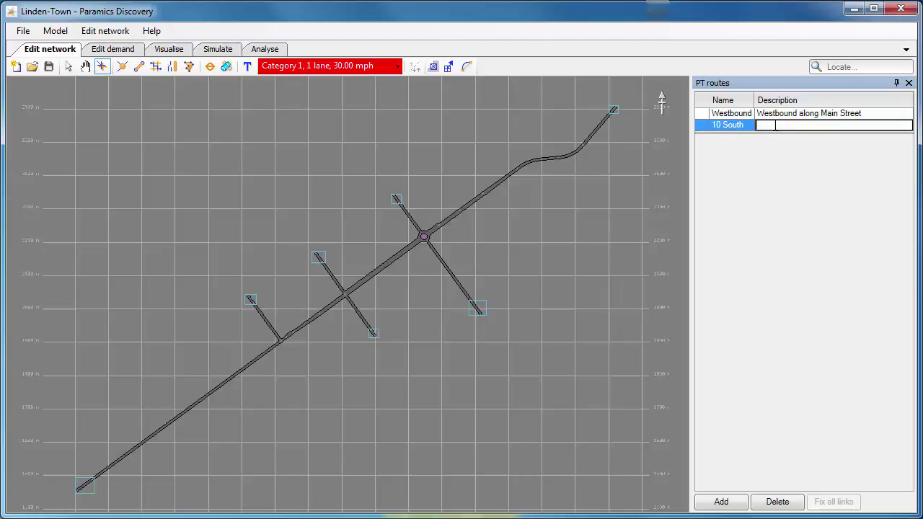
text(Lamaha Gardens to Republic Avenue)
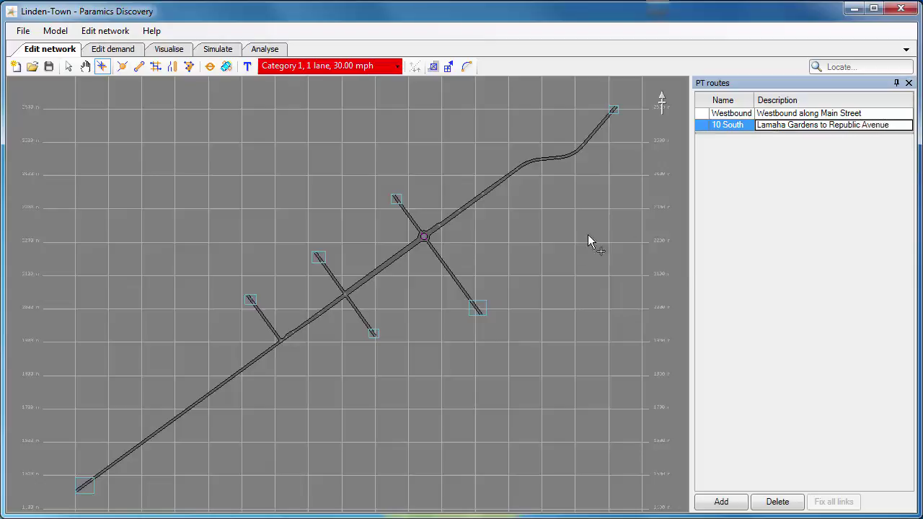
Define the 10 South route from the westernmost side road, via the link between crossroads and roundabout, to the roundabout's south-east arm, and review both routes
click(251, 298)
scroll(252, 299, up, 3)
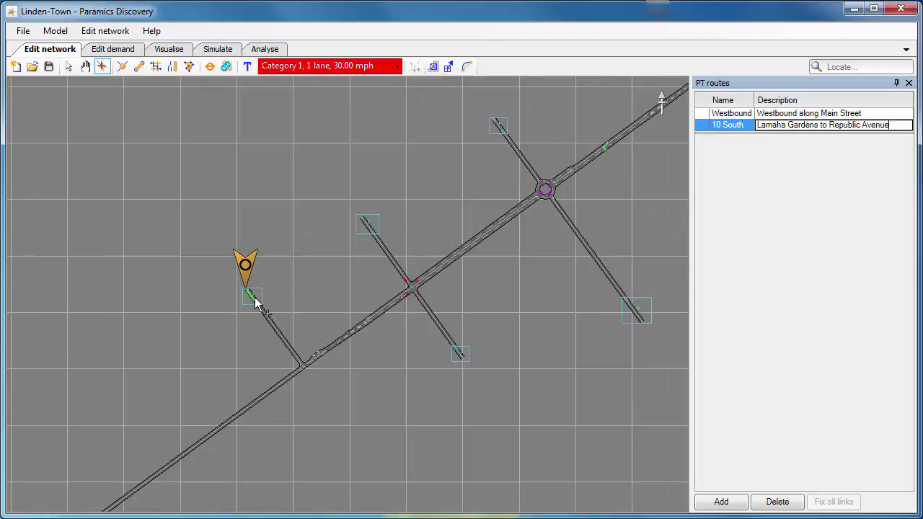
click(251, 300)
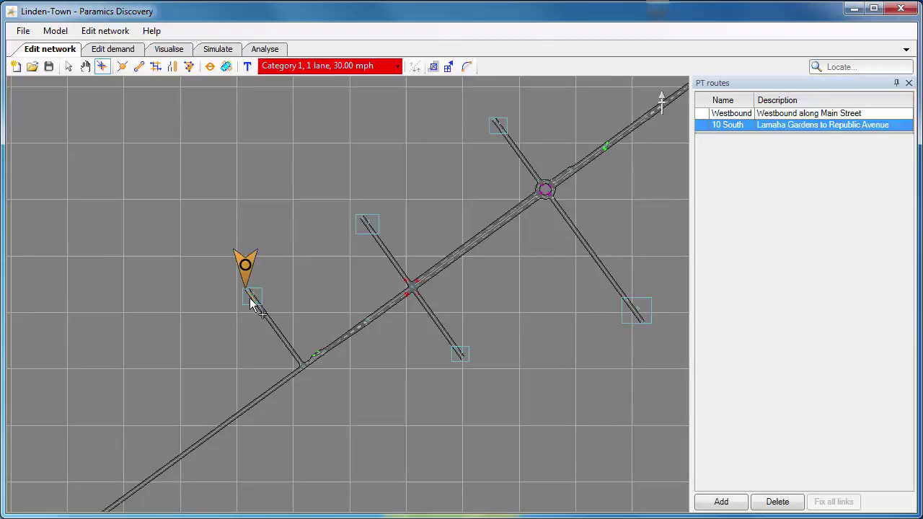
middle_drag(506, 303, 372, 299)
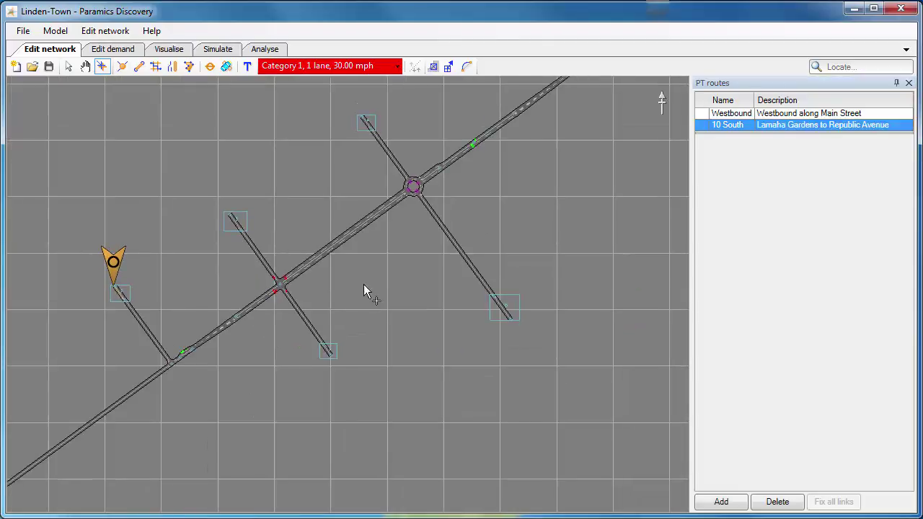
click(347, 242)
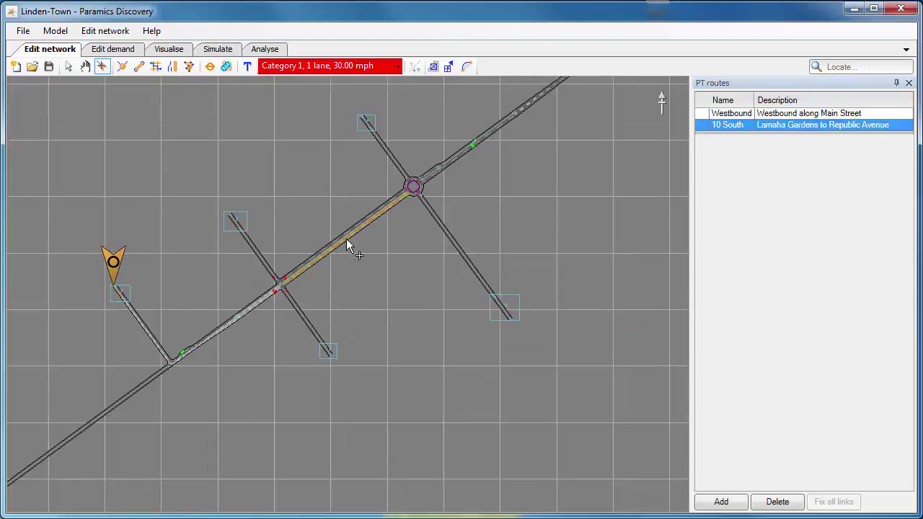
click(506, 314)
scroll(471, 304, down, 3)
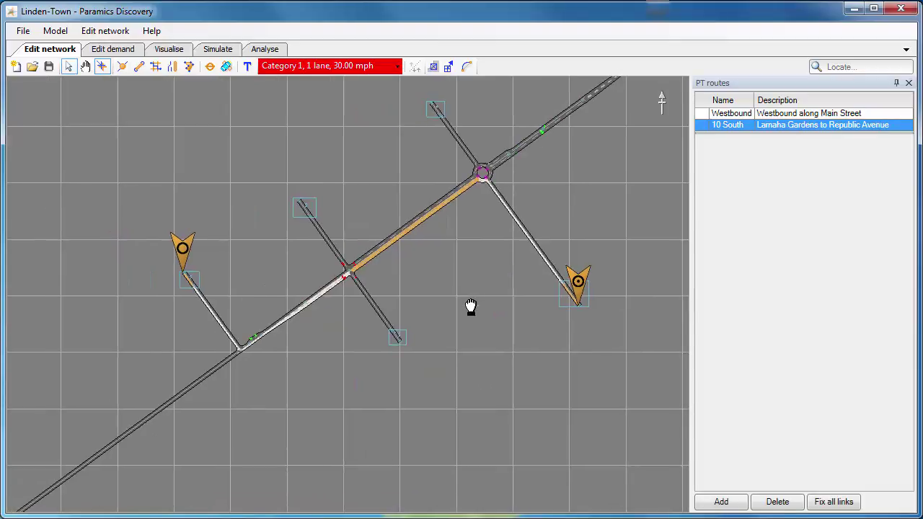
click(778, 114)
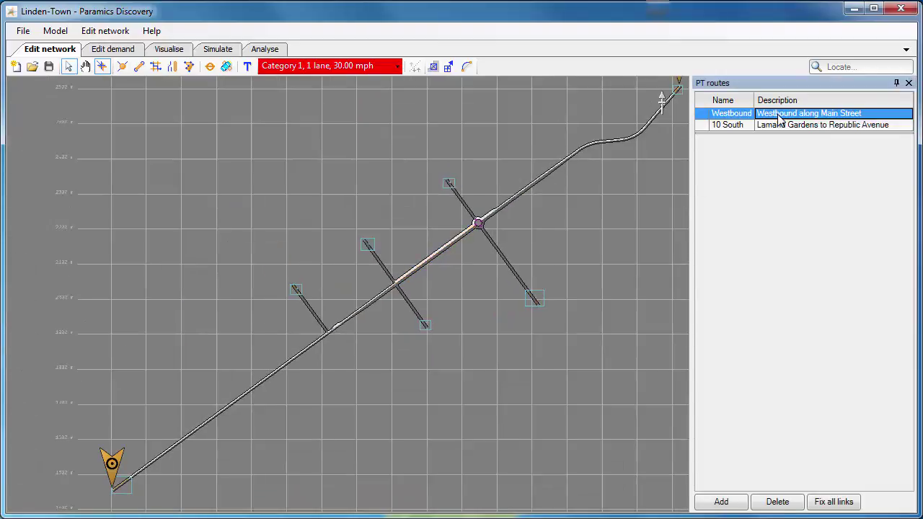
click(777, 125)
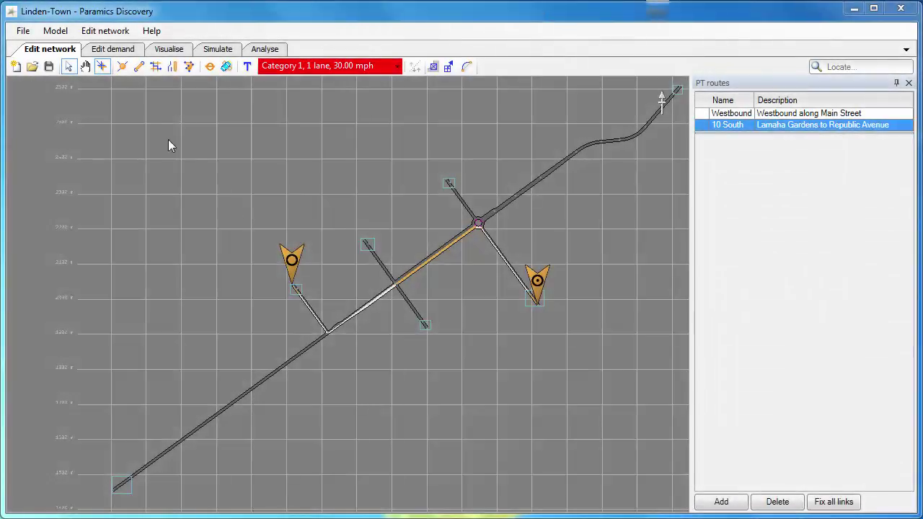
Add a PT schedule named "10 min frequency" with the Two Section Tram vehicle type
click(108, 31)
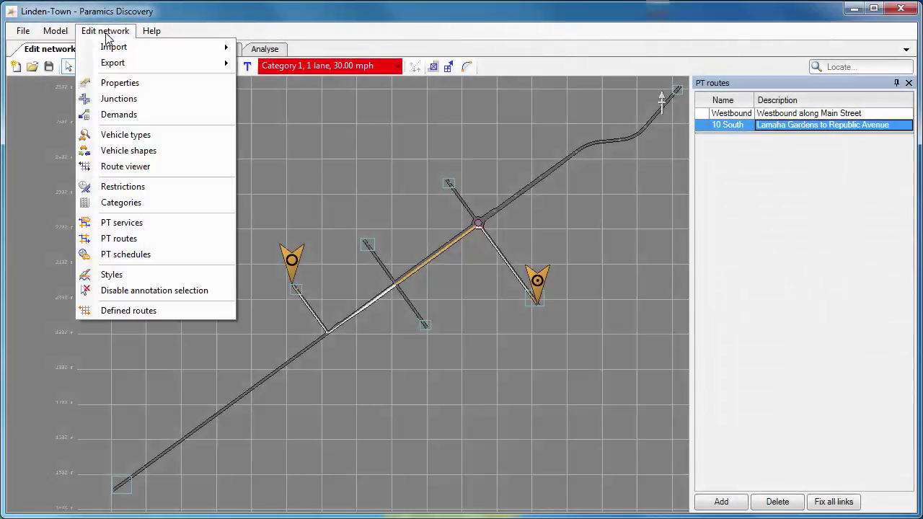
click(134, 254)
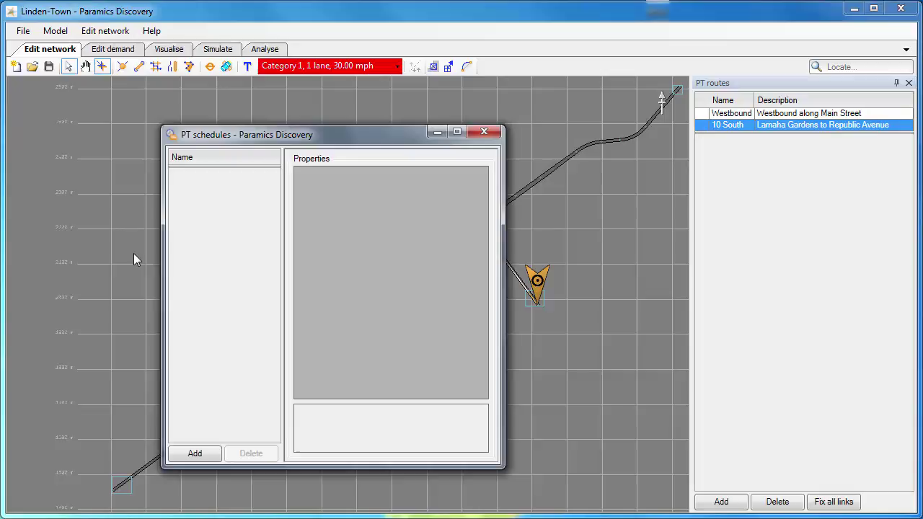
click(194, 452)
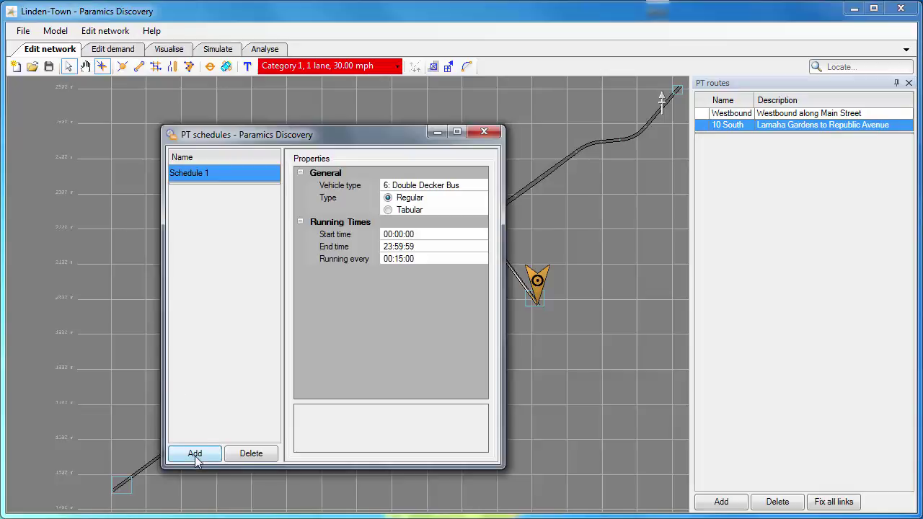
click(215, 171)
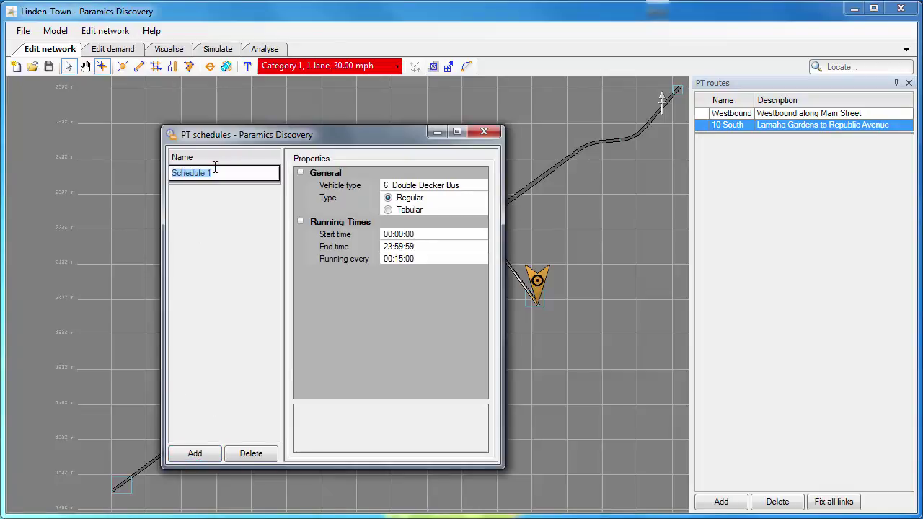
text(10 min frequency)
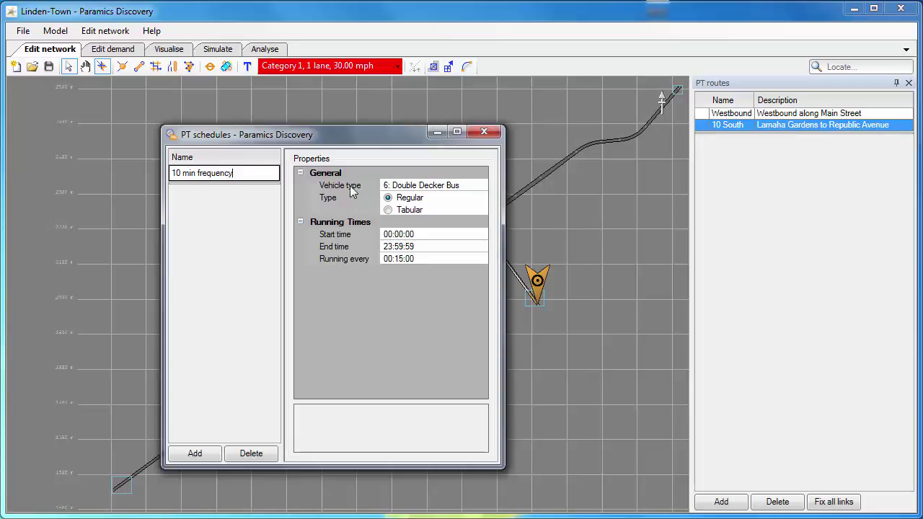
click(434, 189)
click(481, 186)
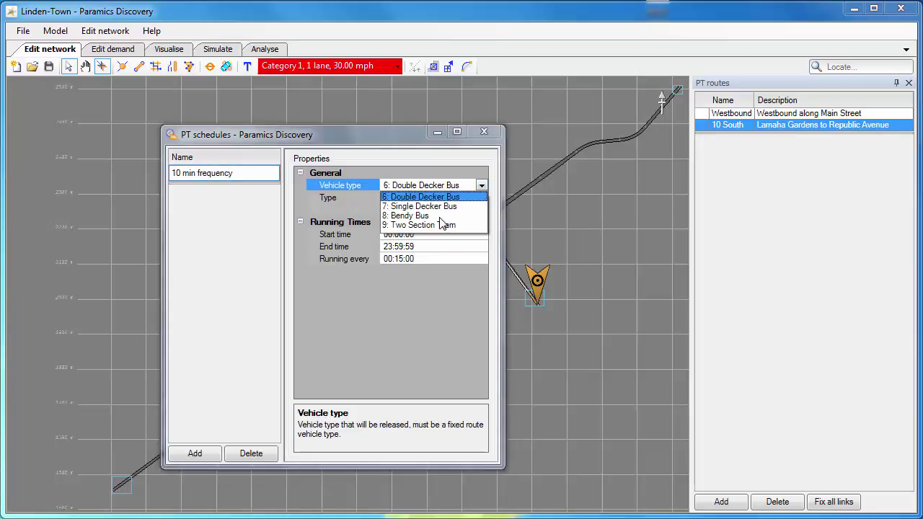
click(440, 223)
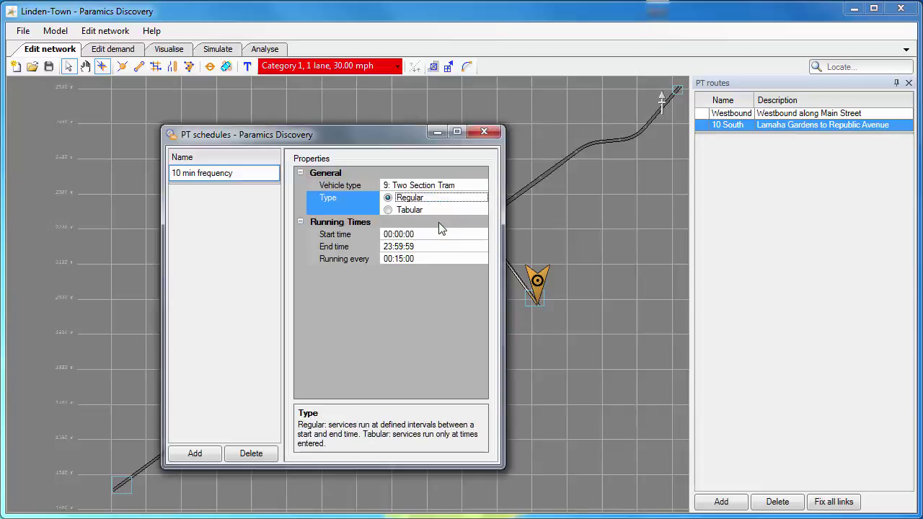
Set the 10 min frequency schedule to start at 08:00:00, end at 10:00:00 and run every 00:10:00
click(388, 234)
text(8)
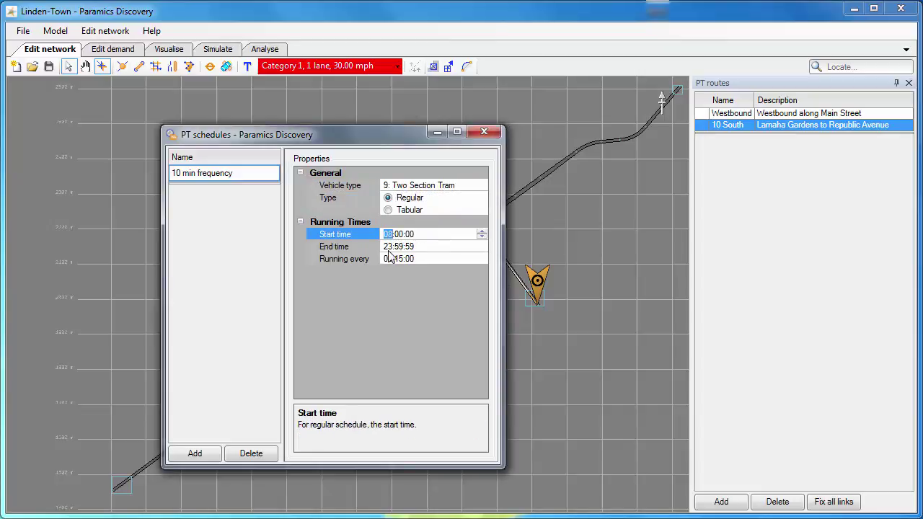
click(388, 247)
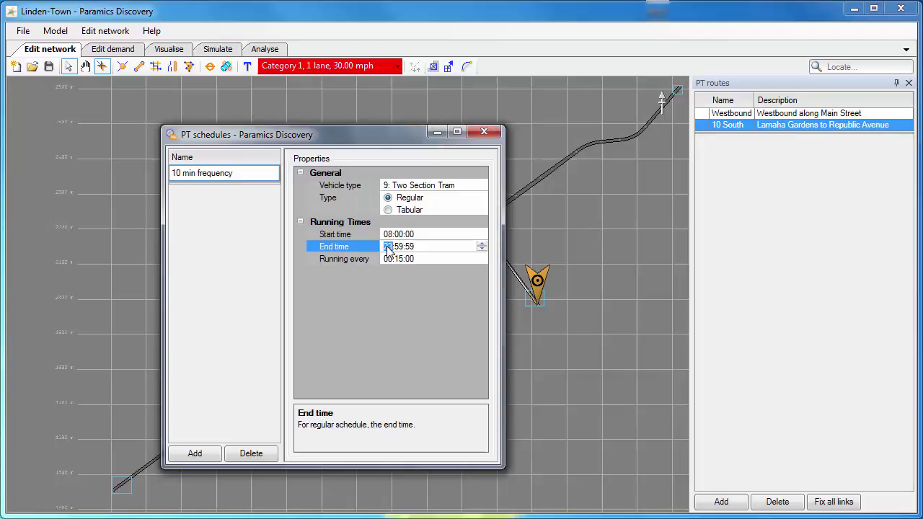
text(10000:00)
click(401, 260)
text(10)
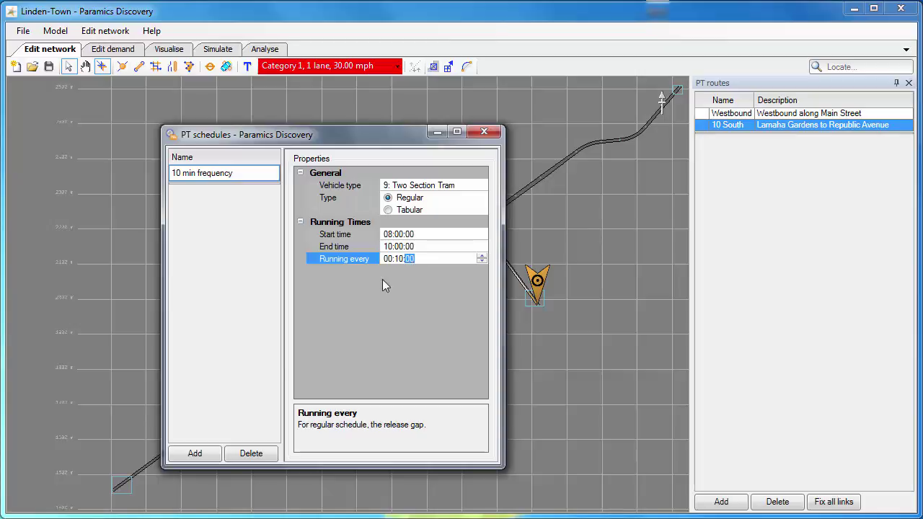
Add a second PT schedule named "10 South" and make its type Tabular
click(210, 452)
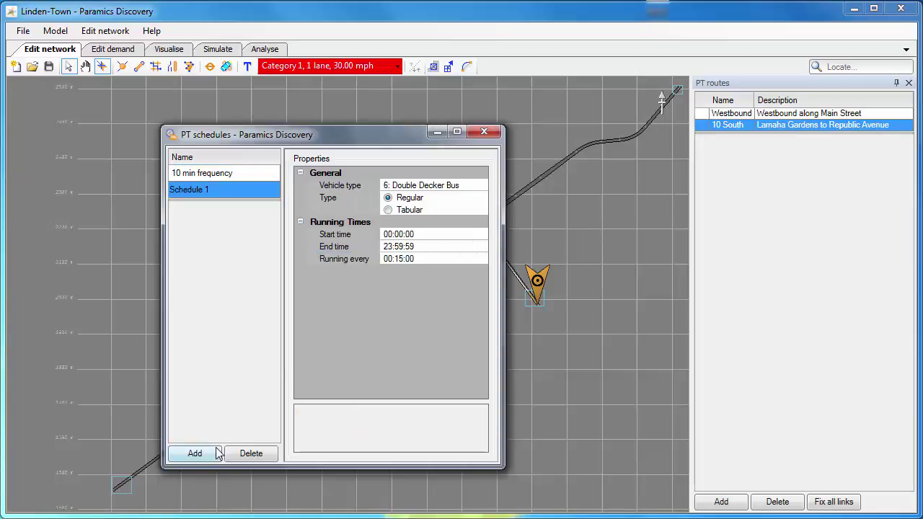
click(216, 193)
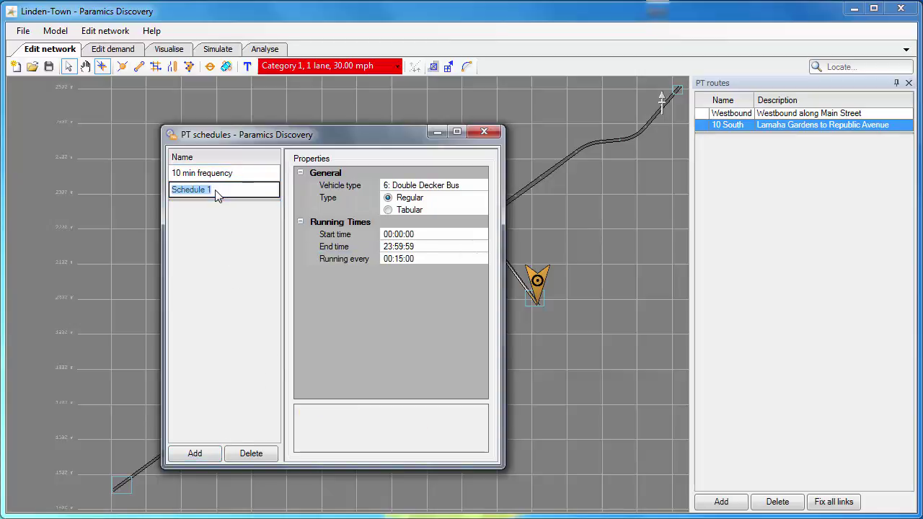
text(10 South)
key(Return)
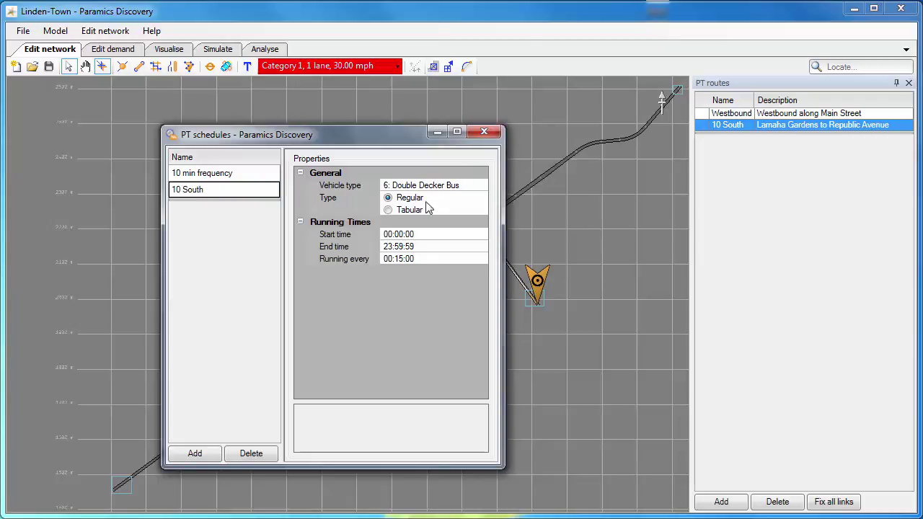
click(388, 210)
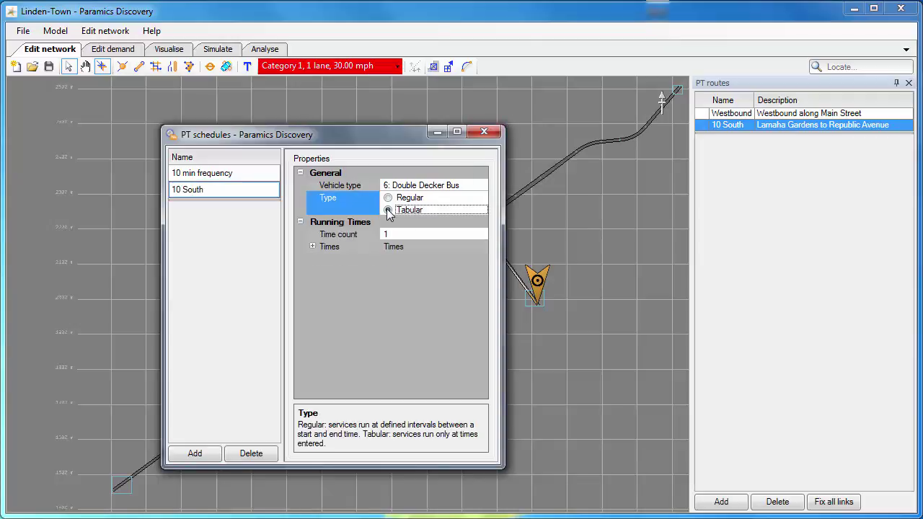
Set the 10 South schedule's time count to 3 with running times 08:04:00, 08:43:00 and 09:12:00
click(424, 234)
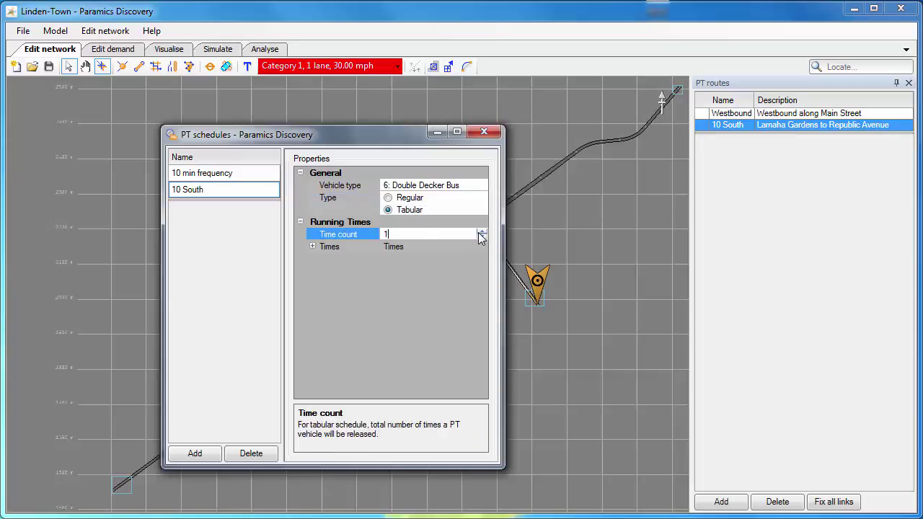
click(312, 247)
click(388, 258)
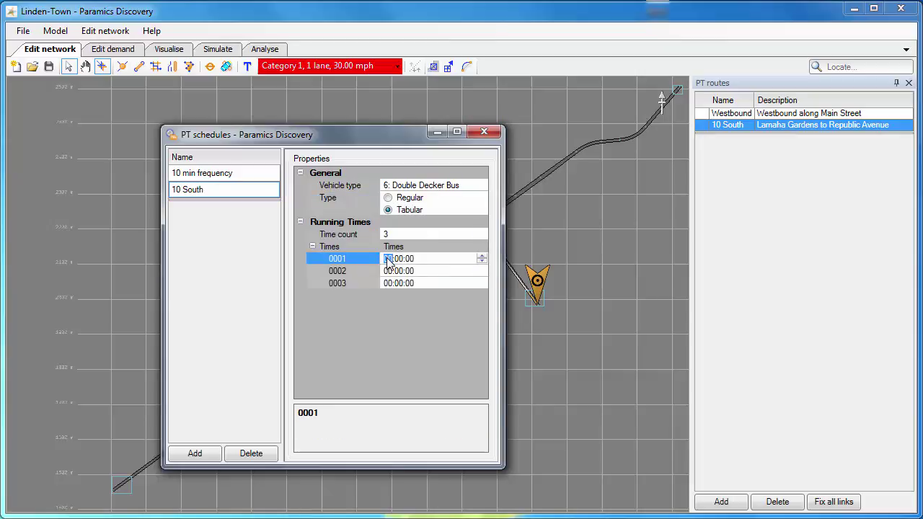
text(84)
click(389, 272)
text(8:)
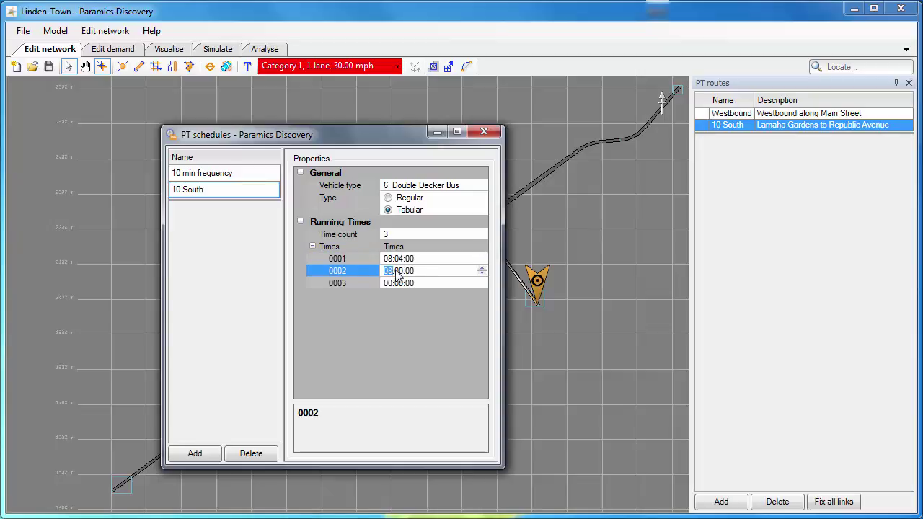
text(43)
click(388, 283)
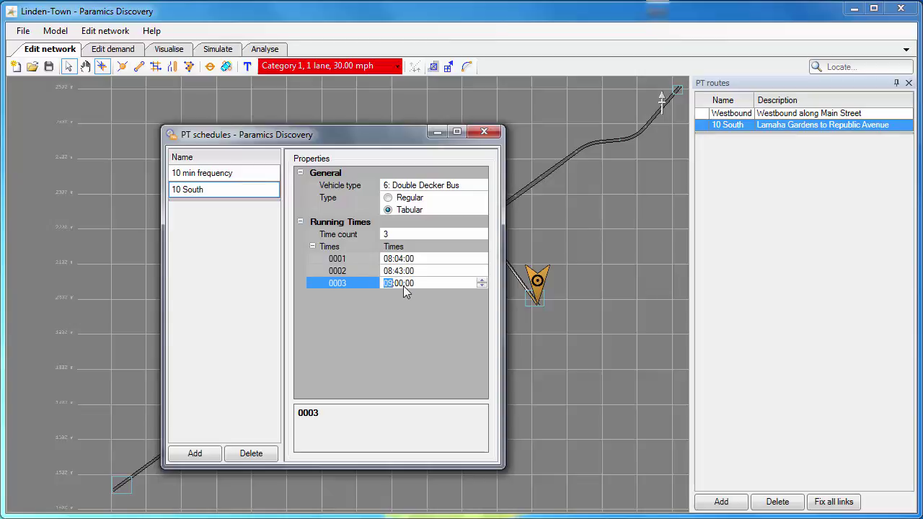
click(399, 286)
text(12)
click(49, 67)
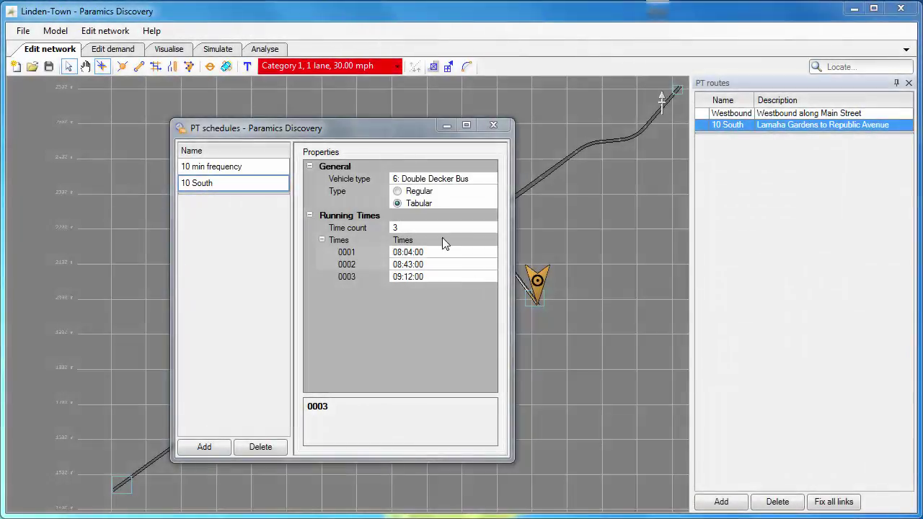
Place a PT stop named "Main Street East" on the north side of the main road, just north-east of the roundabout
drag(368, 132, 775, 187)
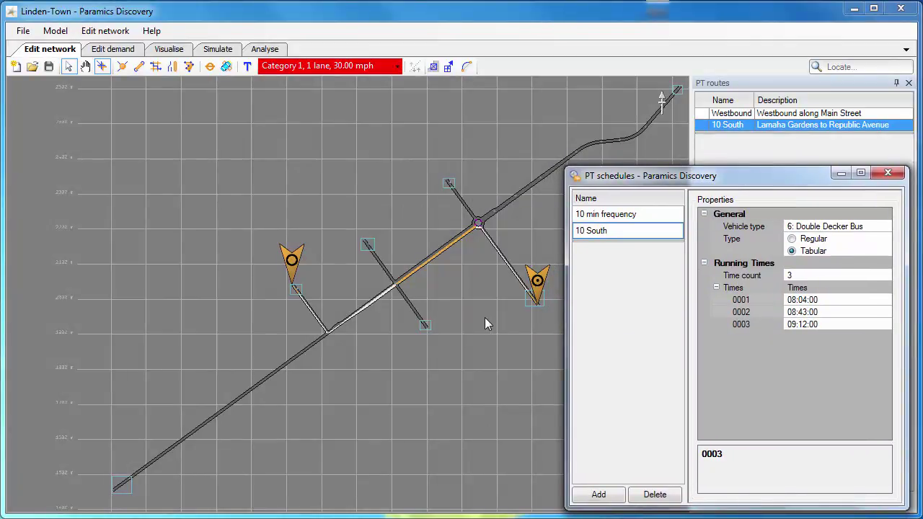
middle_drag(466, 277, 311, 287)
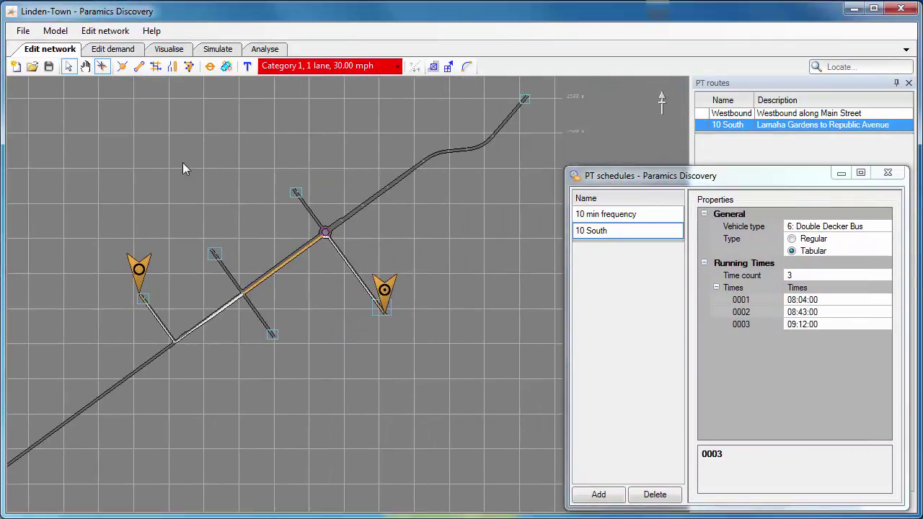
click(210, 67)
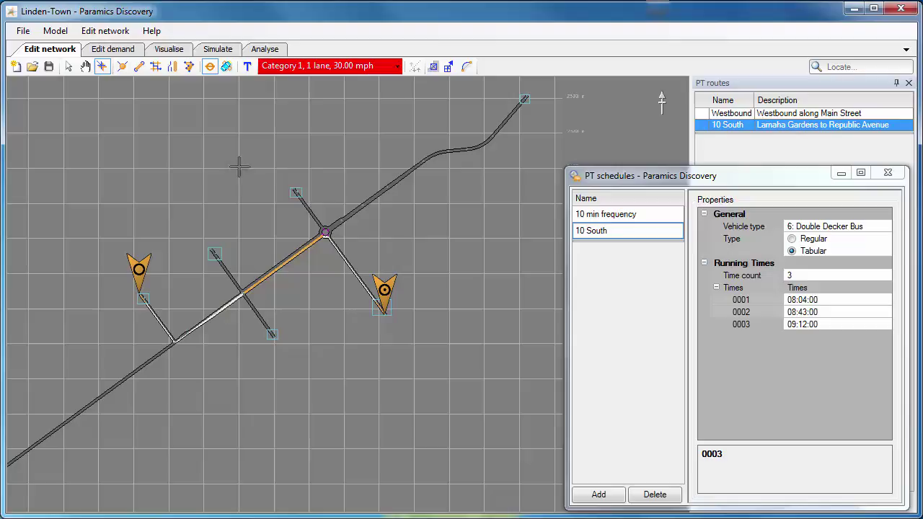
scroll(343, 225, up, 5)
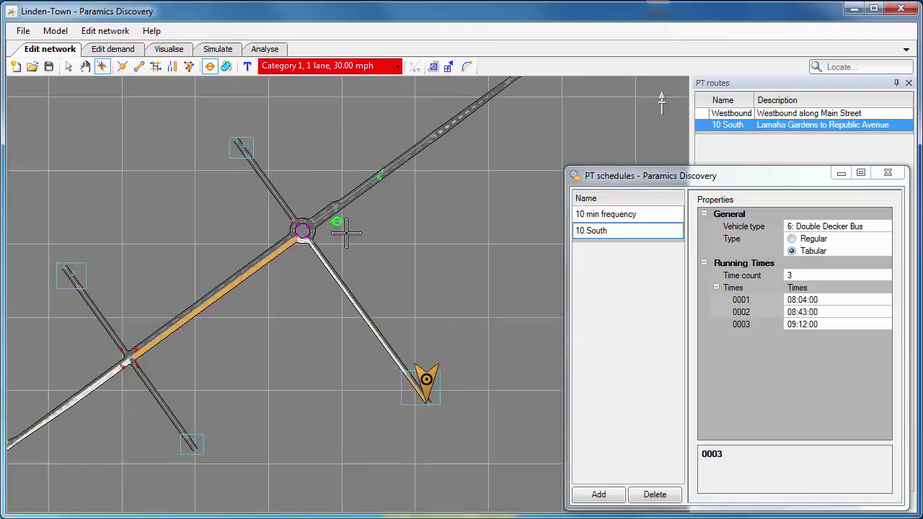
middle_drag(385, 167, 276, 310)
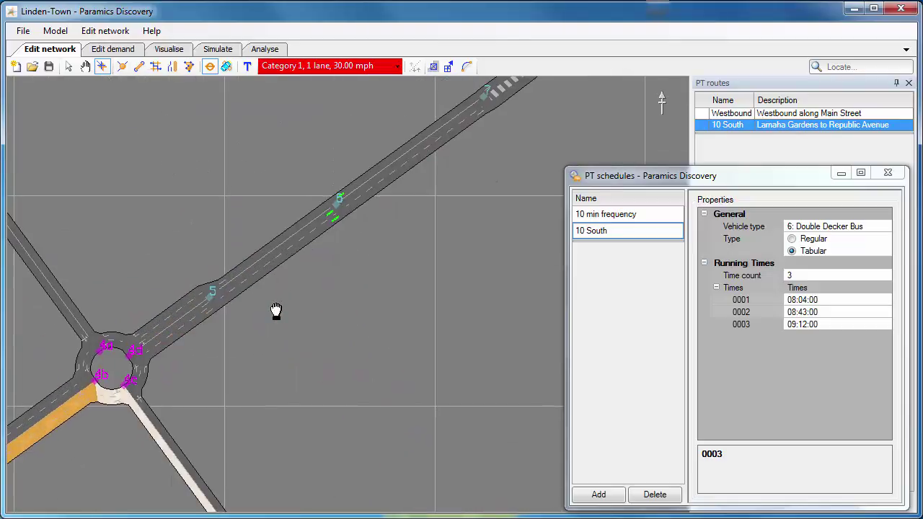
click(265, 238)
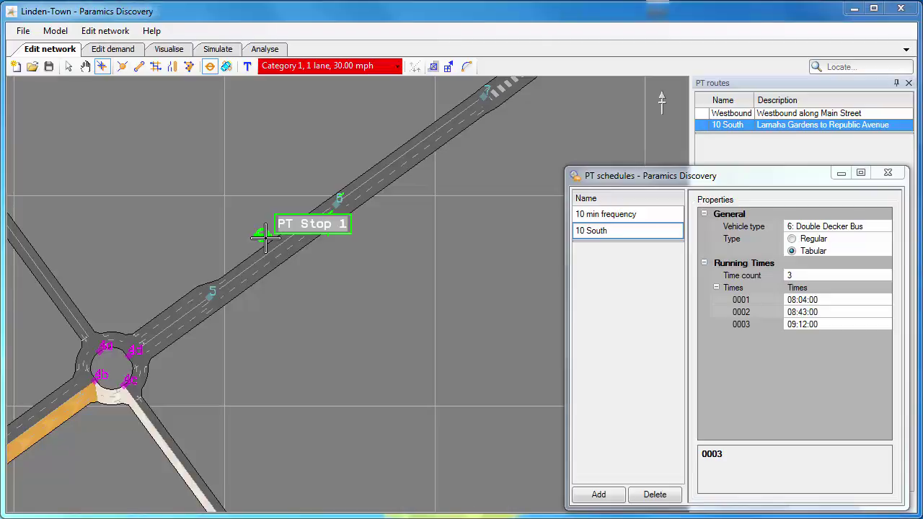
text(Ma)
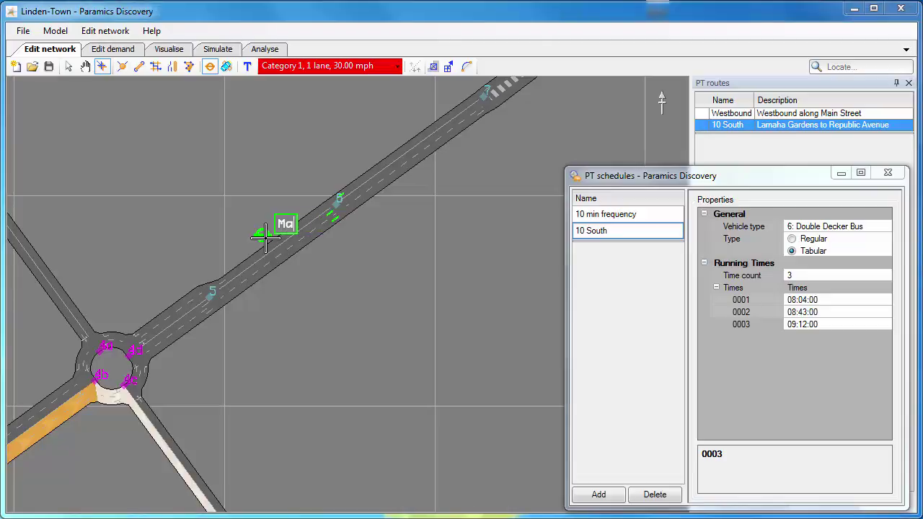
text(in Street East)
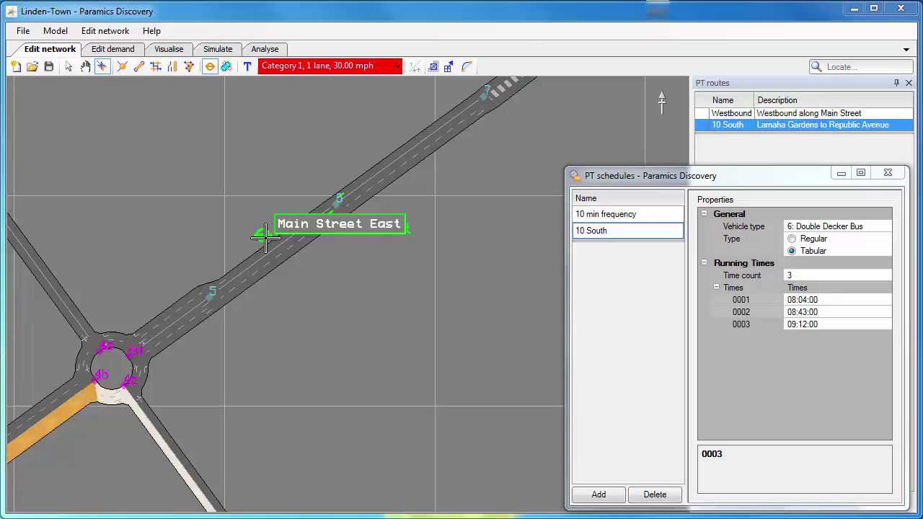
key(Return)
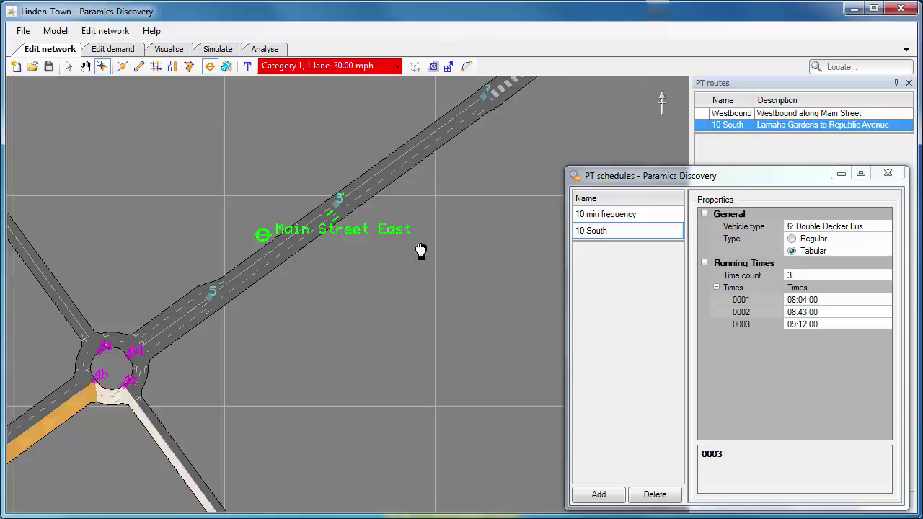
Place a PT stop named "Main Street West" on the north side of the main road, just east of the westernmost side-road junction
scroll(228, 382, down, 4)
middle_drag(195, 426, 401, 283)
middle_drag(183, 426, 271, 373)
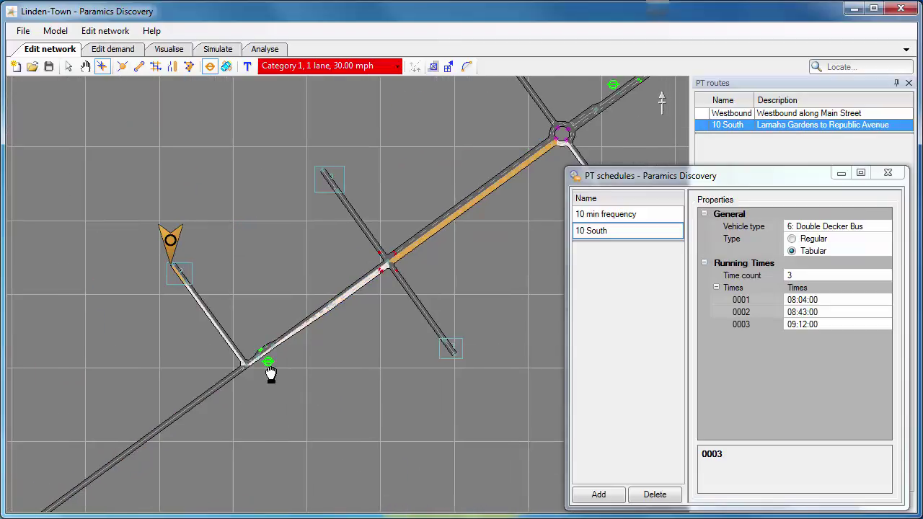
scroll(252, 350, up, 4)
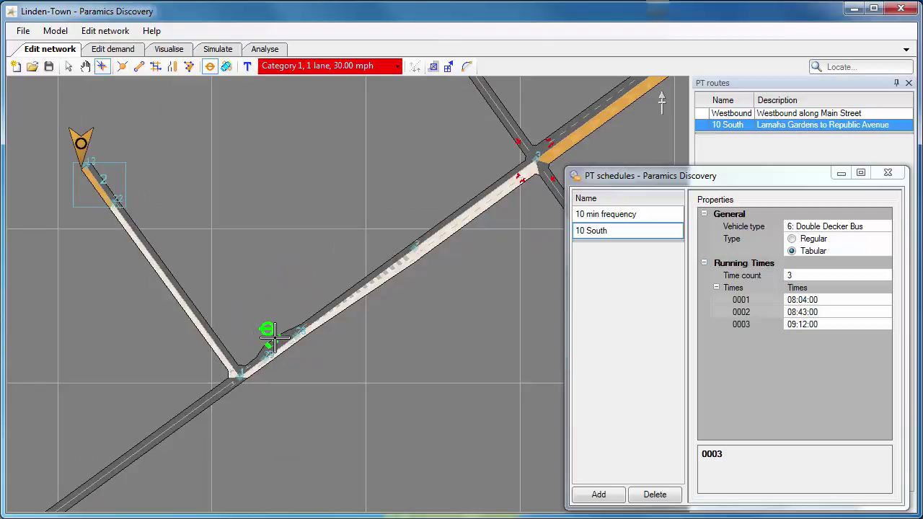
text(Main )
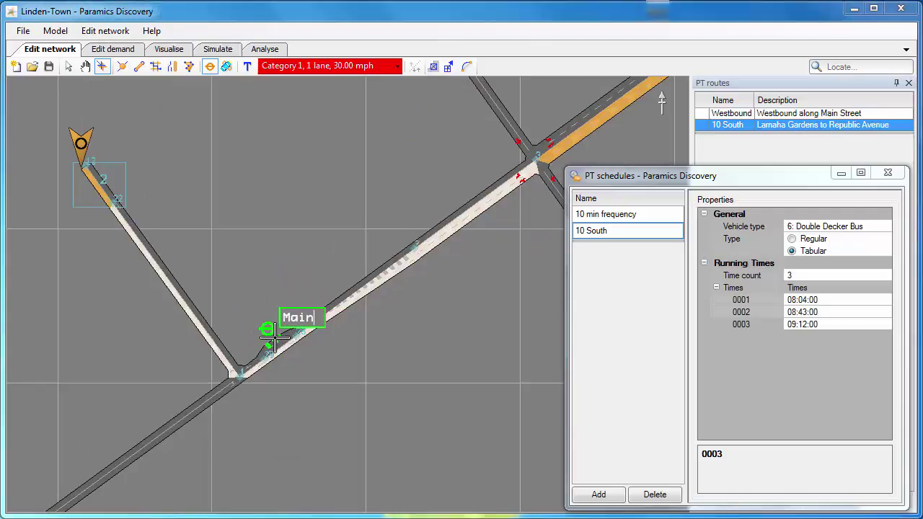
text(Street West)
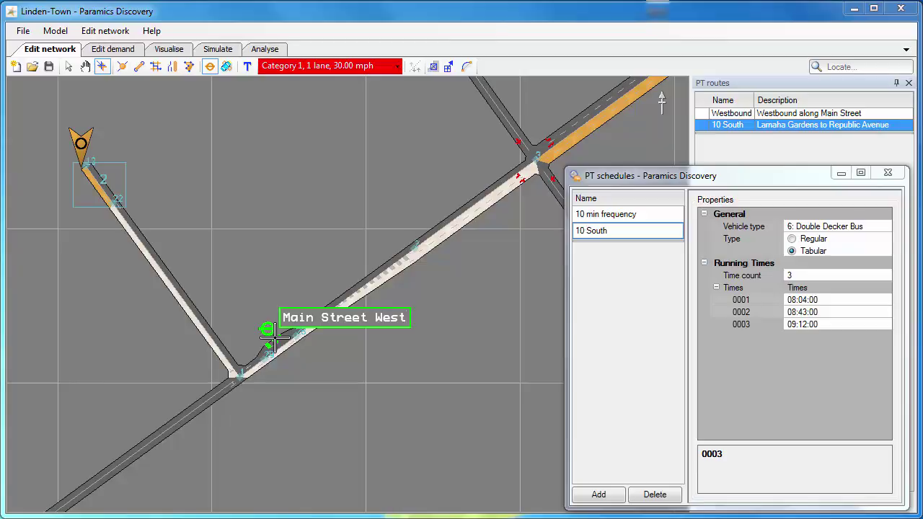
key(Return)
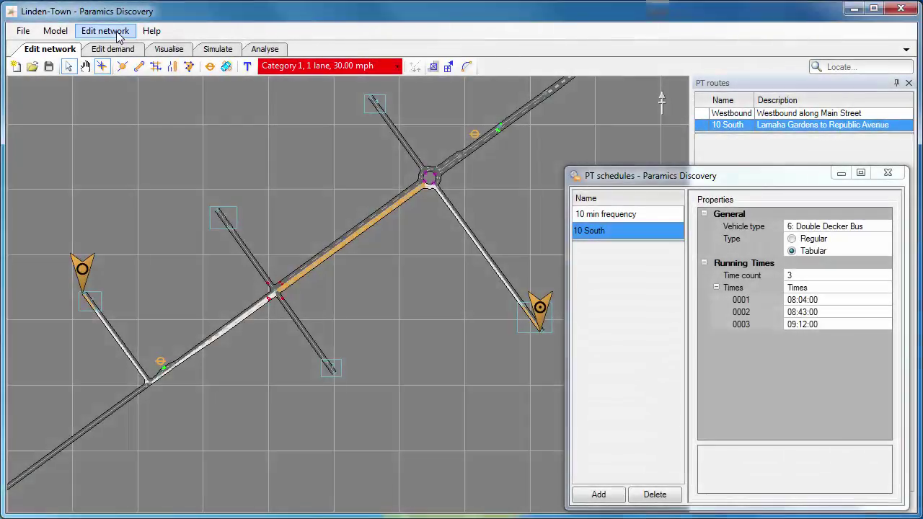
Import the PT stops from Service-3-PT-stops.csv into the network
click(118, 37)
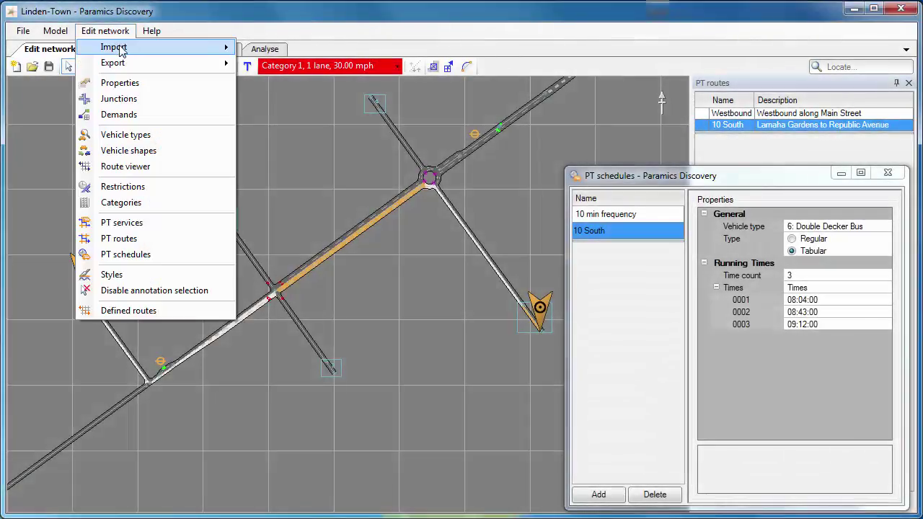
mouse_move(121, 49)
click(303, 139)
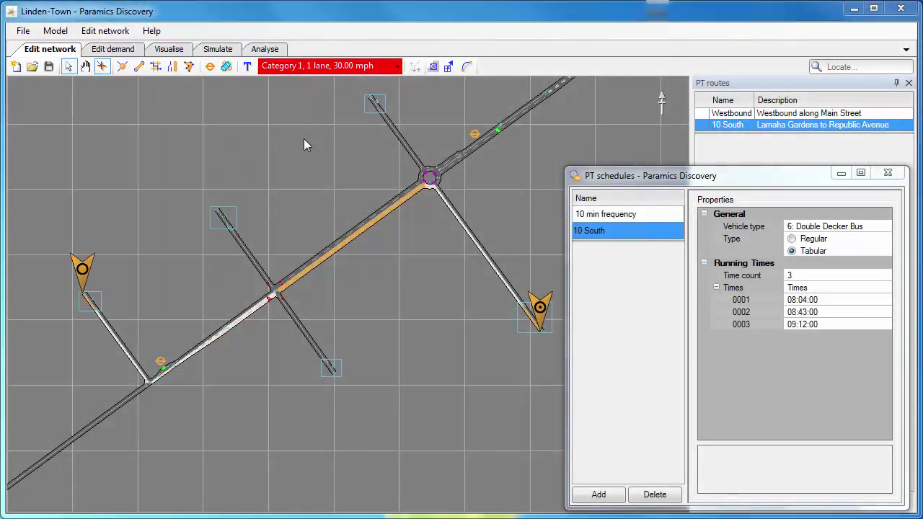
double_click(337, 152)
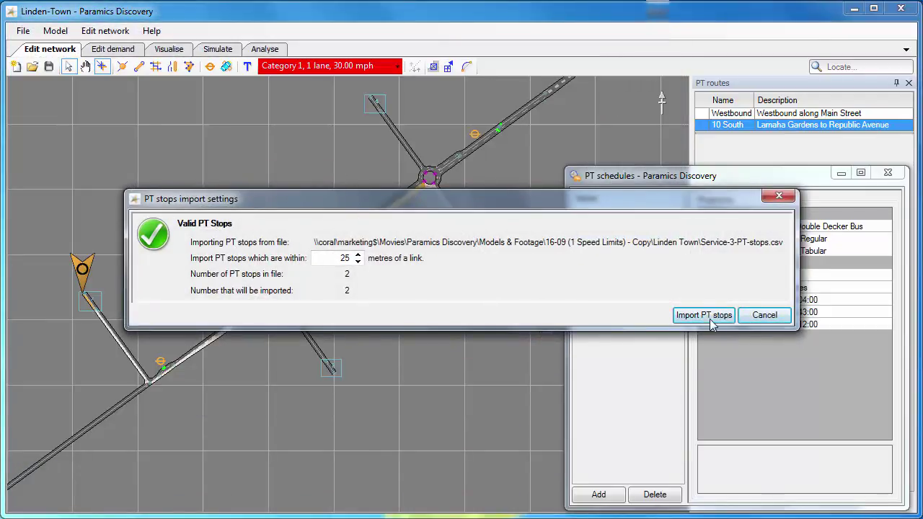
click(711, 321)
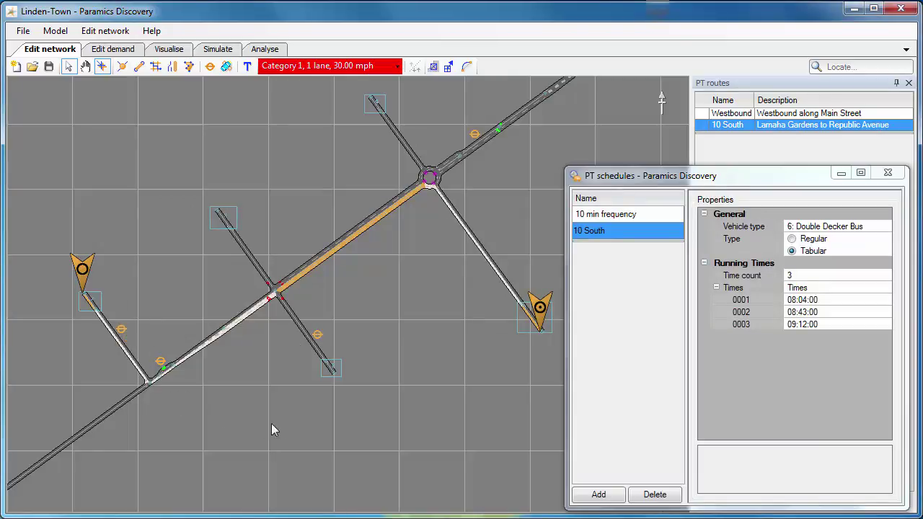
Import the PT schedule from Service-3-PT-schedule.CSV and review the running times of Service 3
click(105, 30)
mouse_move(111, 48)
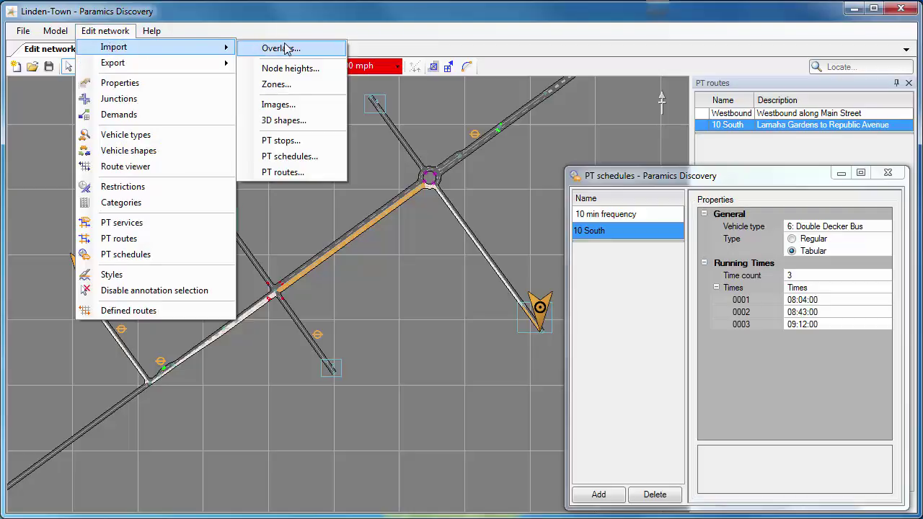
click(295, 160)
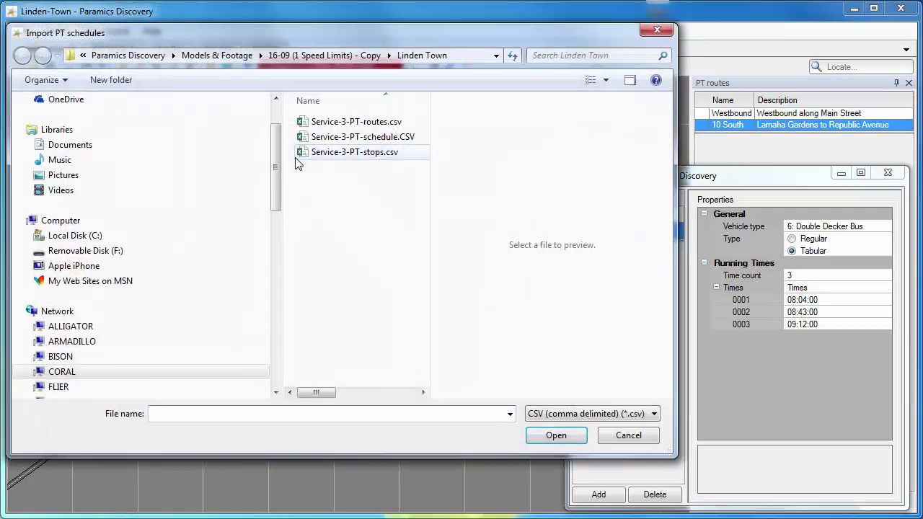
click(369, 137)
double_click(371, 138)
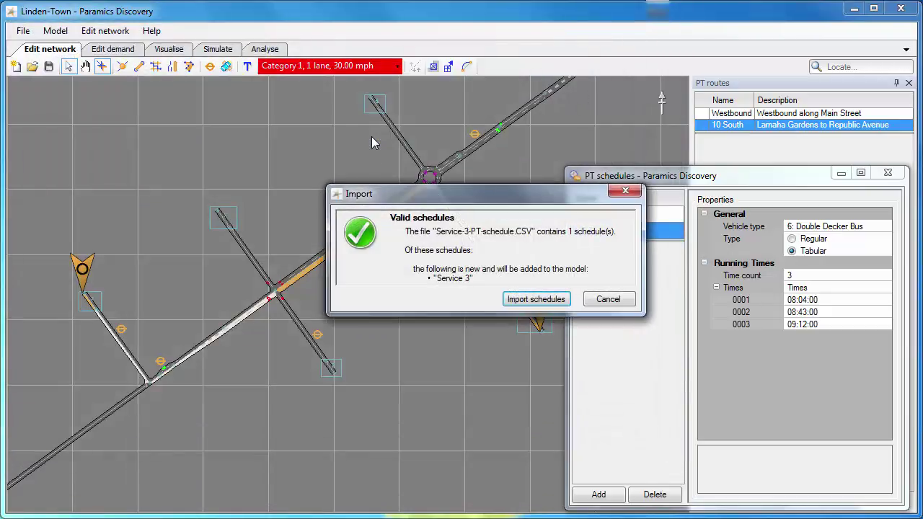
click(549, 306)
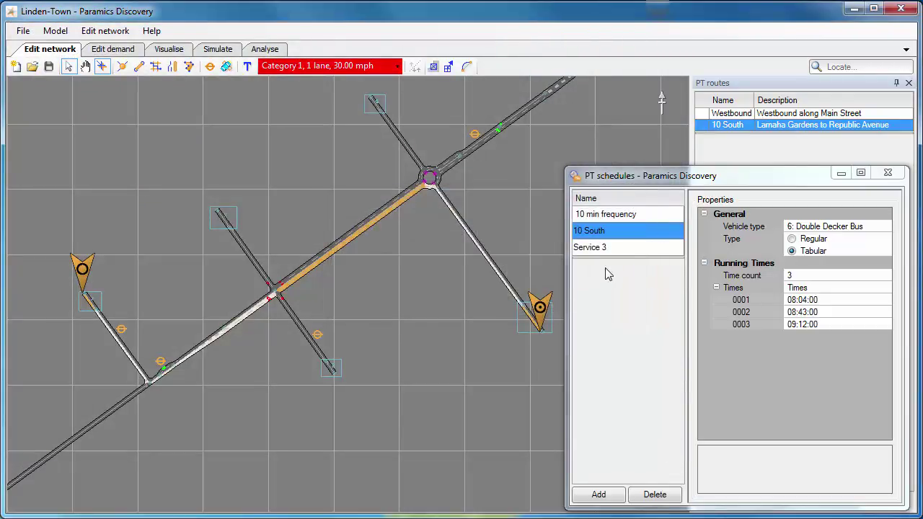
click(608, 247)
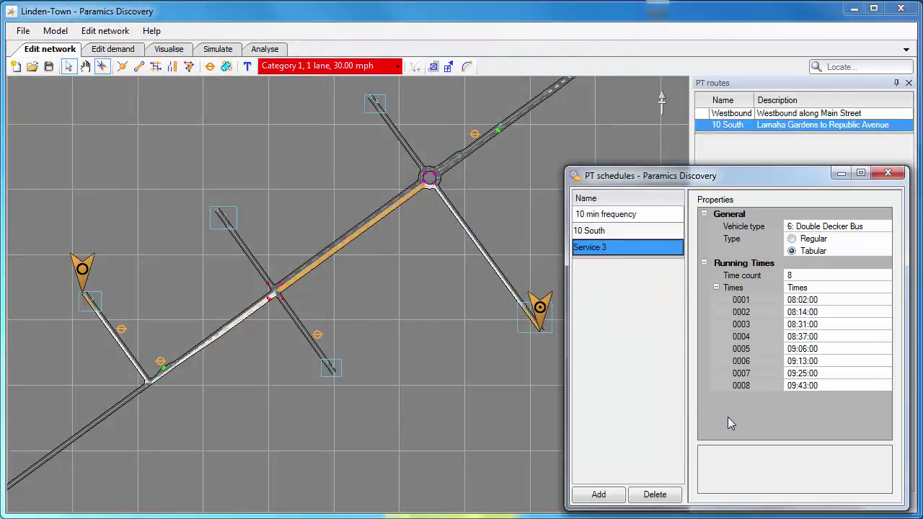
Import the PT routes from Service-3-PT-routes.csv with matching PT services created, and display the Service 3 route in the network
click(103, 33)
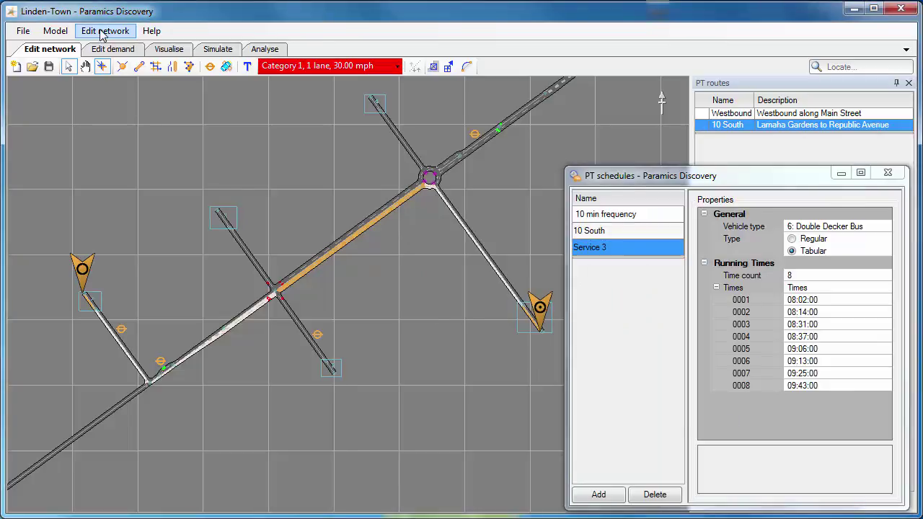
mouse_move(112, 46)
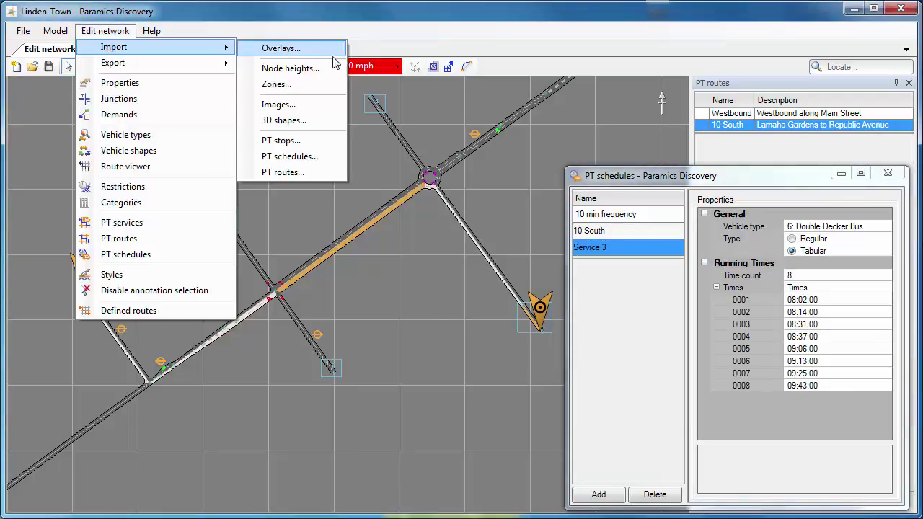
click(301, 173)
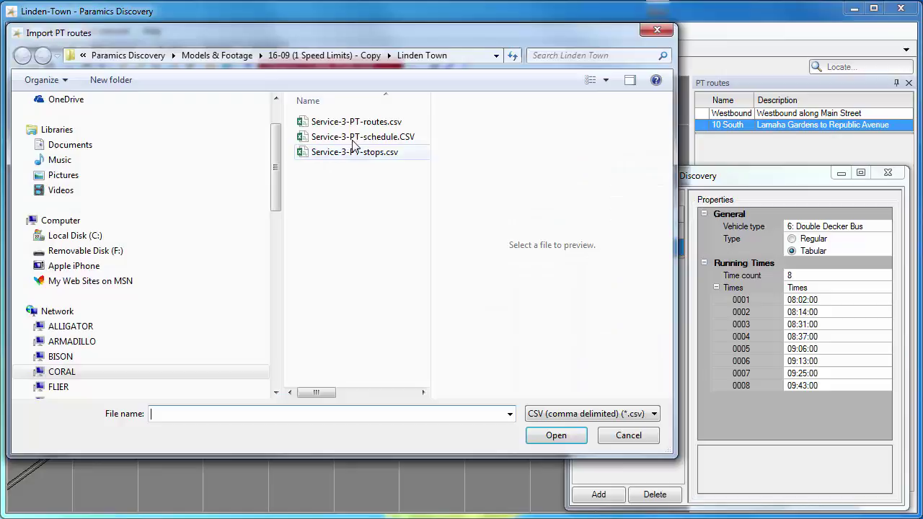
click(352, 124)
double_click(352, 126)
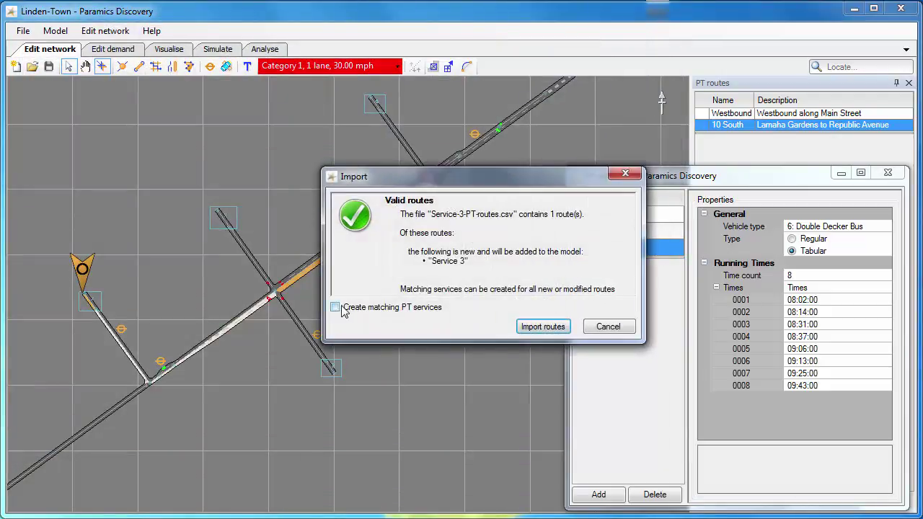
click(335, 309)
click(542, 326)
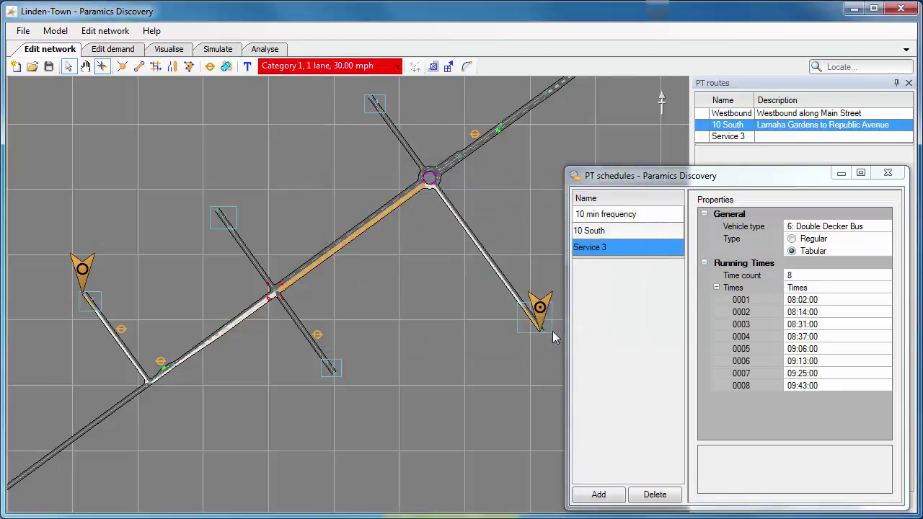
click(723, 137)
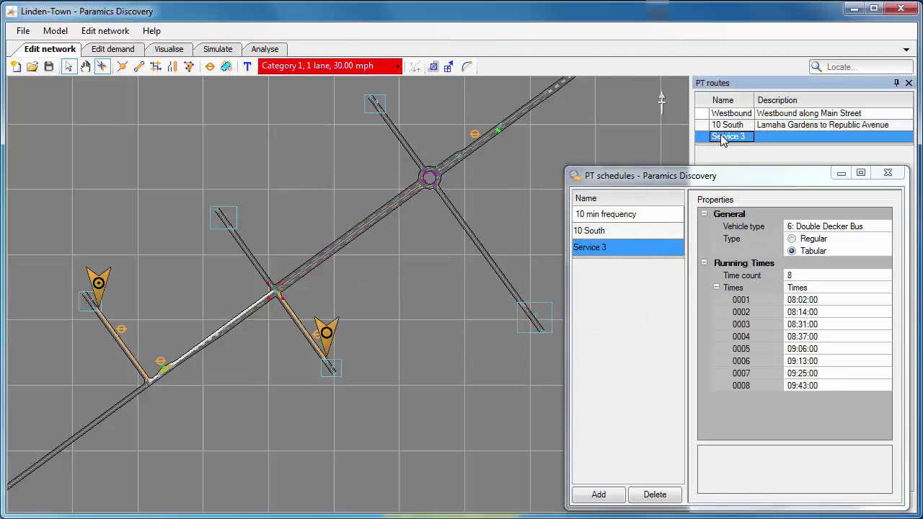
middle_drag(260, 354, 300, 340)
scroll(342, 337, up, 5)
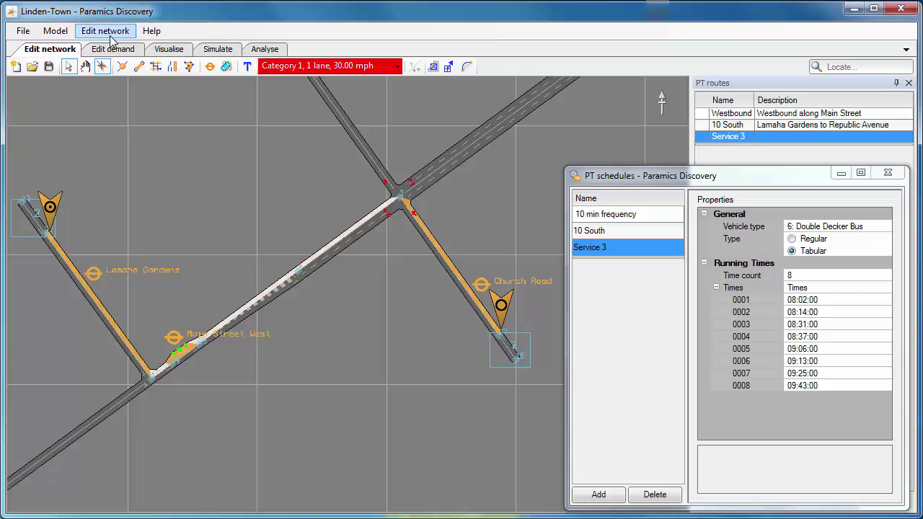
Open the PT services, set the number of Service 3 to 3 and check its assigned route
click(110, 34)
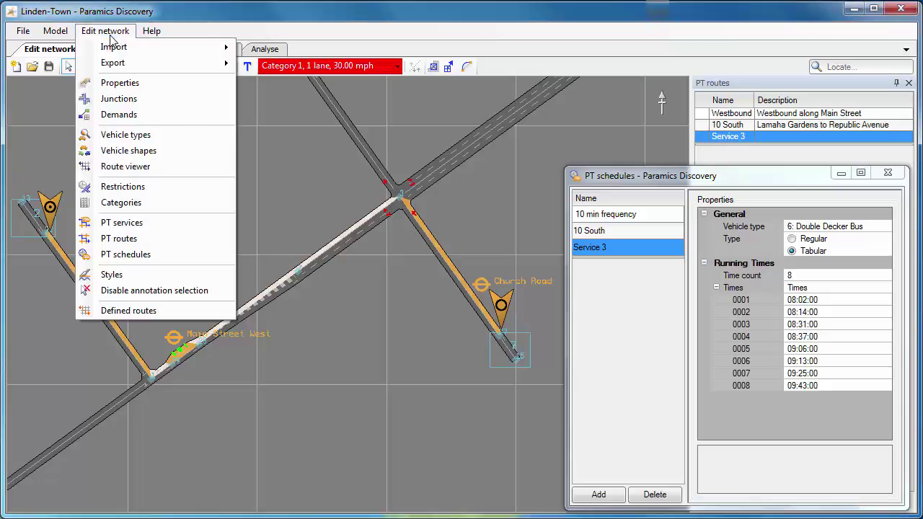
click(123, 223)
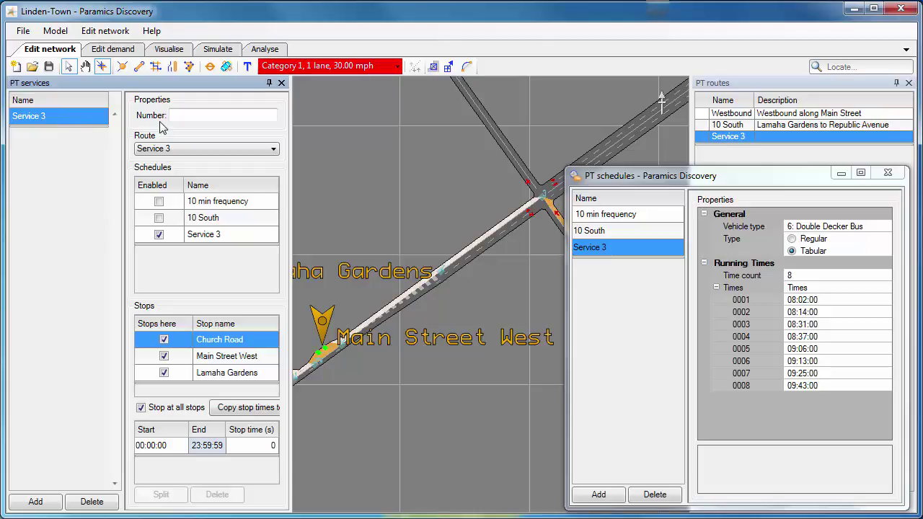
click(182, 116)
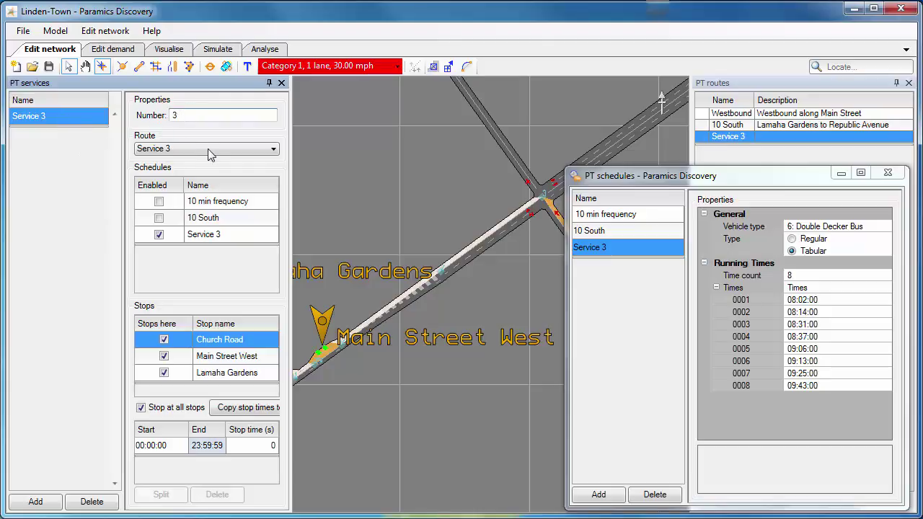
click(266, 152)
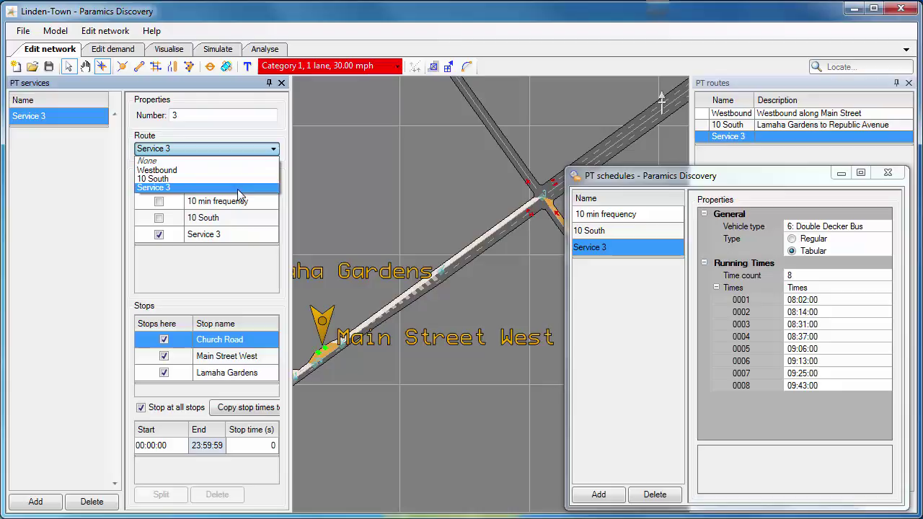
click(266, 149)
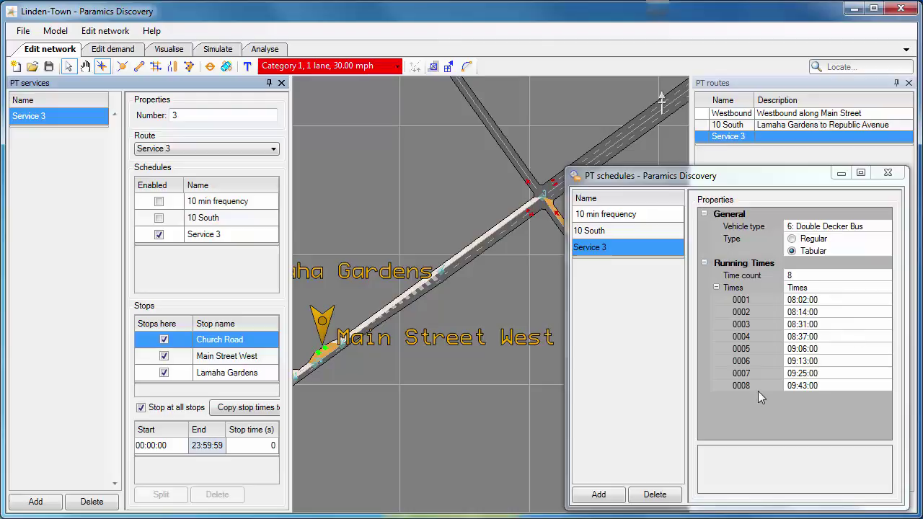
Go through the stops served by Service 3 and open Church Road's stop time for editing
click(238, 354)
click(236, 372)
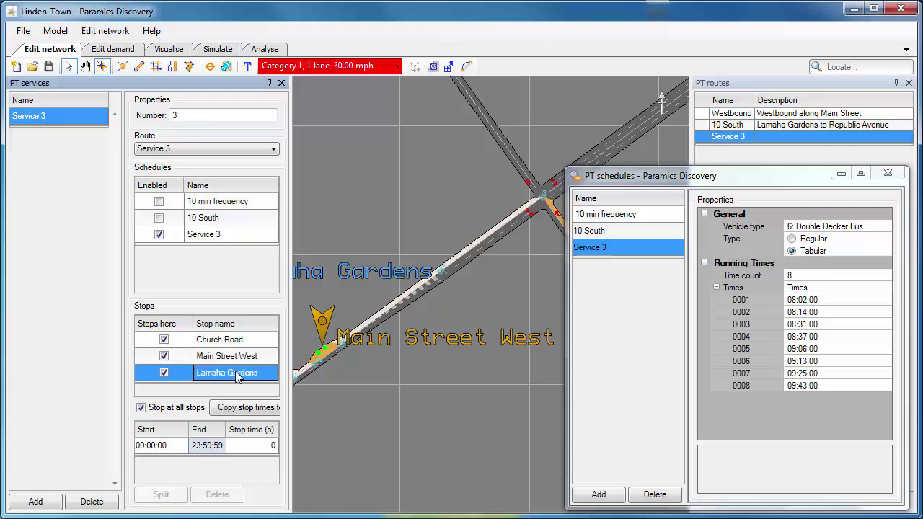
click(233, 355)
click(235, 341)
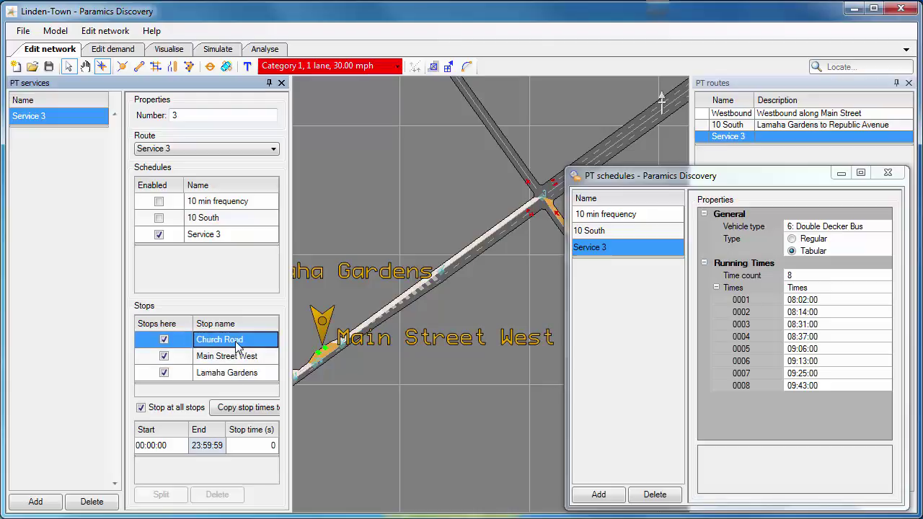
click(266, 446)
click(267, 445)
click(270, 442)
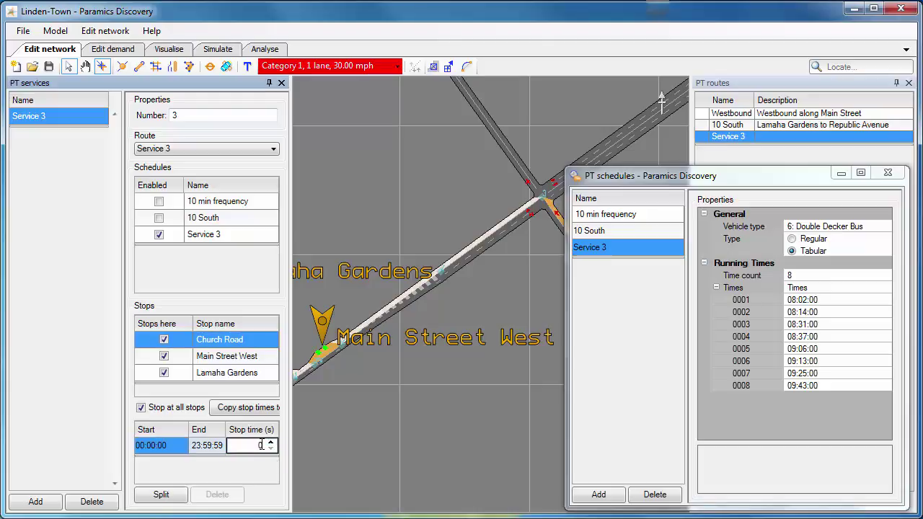
Set the Service 3 stop time at Main Street West to 10 seconds
click(247, 358)
click(258, 446)
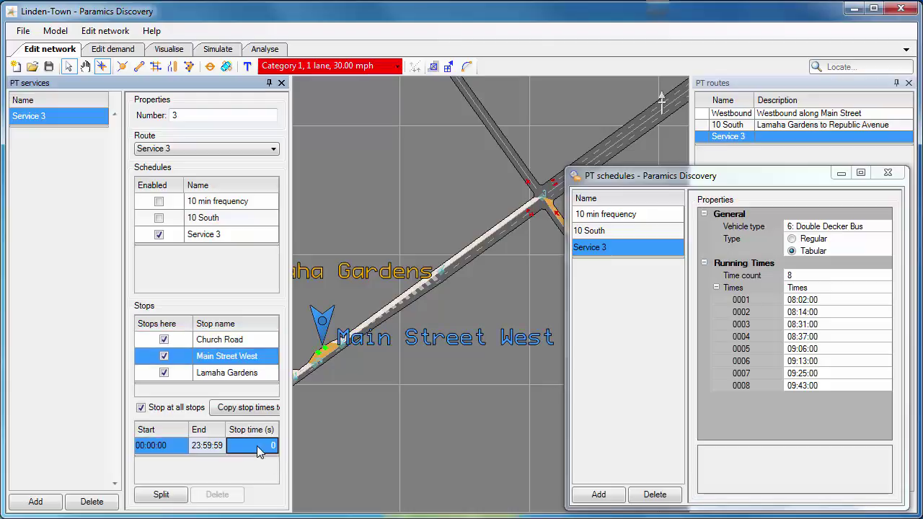
click(270, 445)
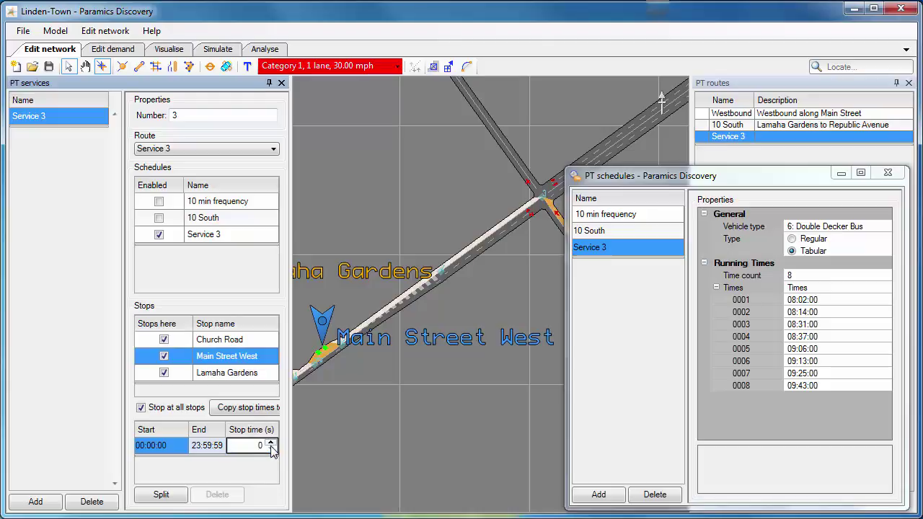
click(270, 442)
click(271, 448)
click(261, 468)
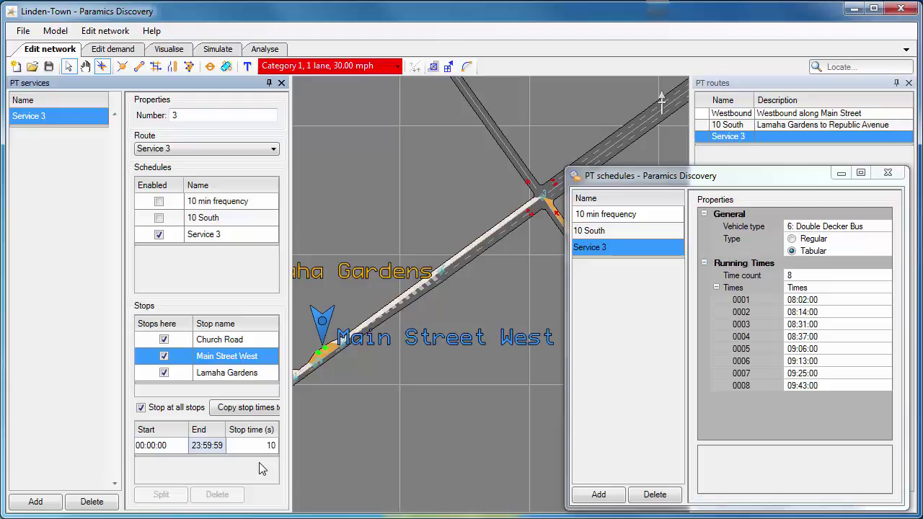
Split the stop time period at Main Street West in two and start the second period at 09:00:00
click(242, 447)
click(173, 499)
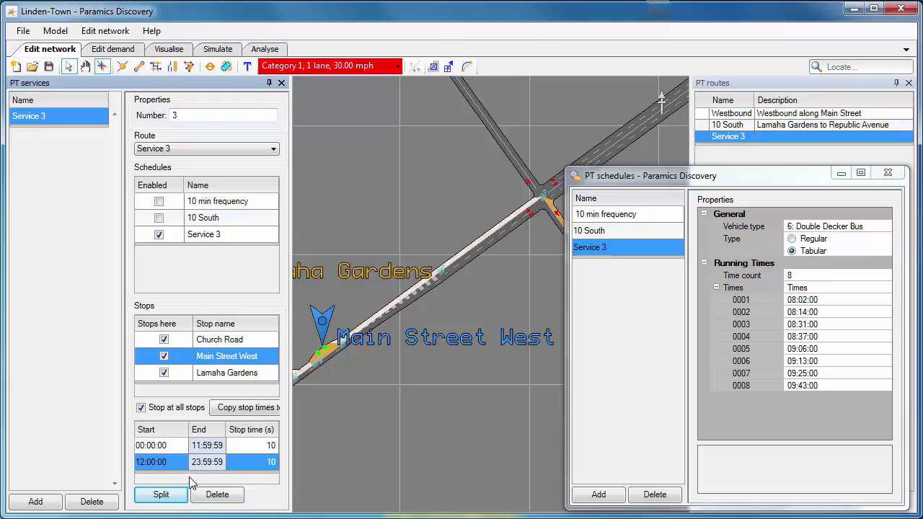
click(199, 447)
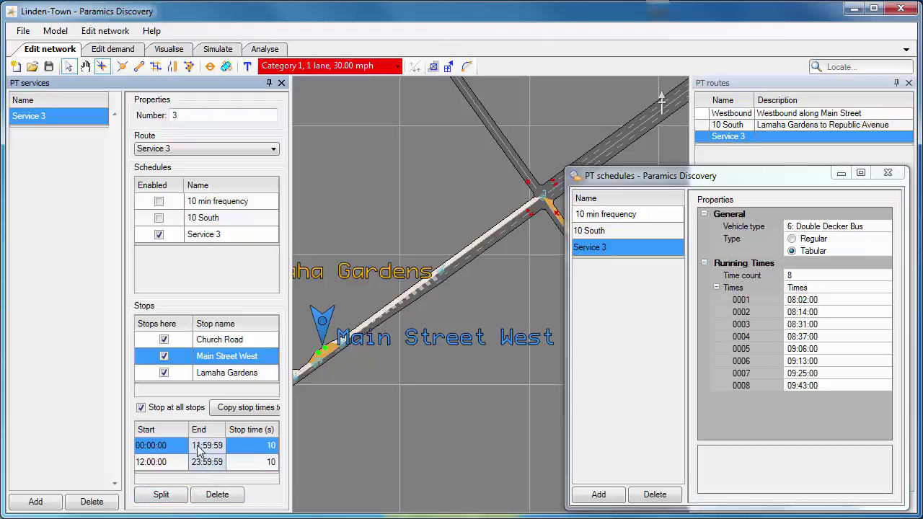
click(151, 465)
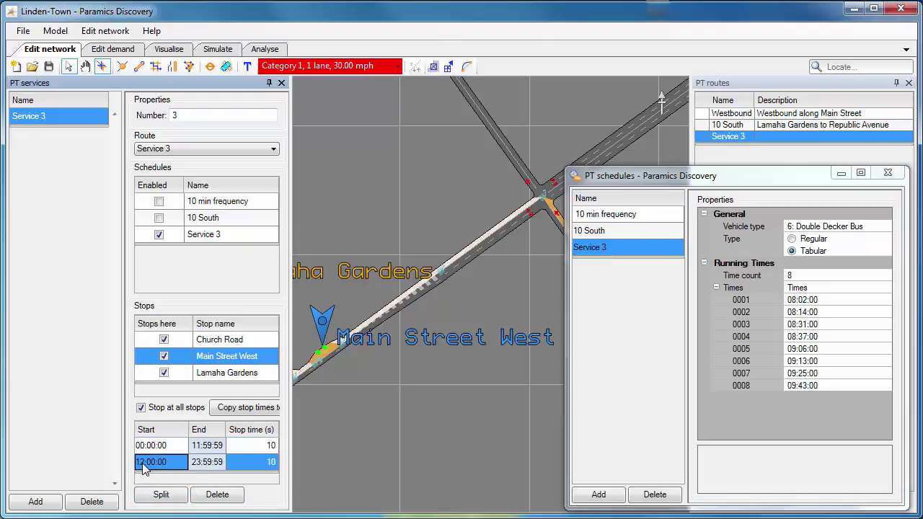
click(152, 462)
double_click(149, 462)
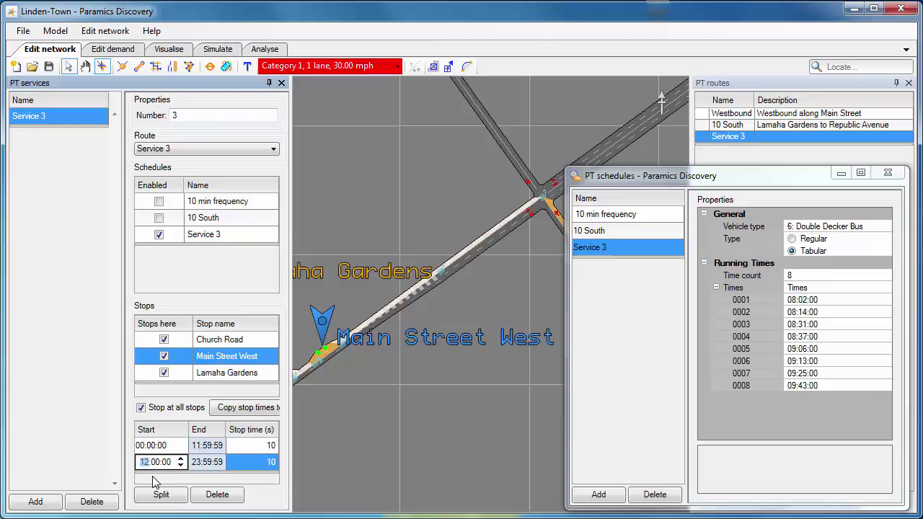
text(09)
Set the Main Street West stop time to 20 seconds for the period starting at 09:00:00
click(273, 467)
click(271, 462)
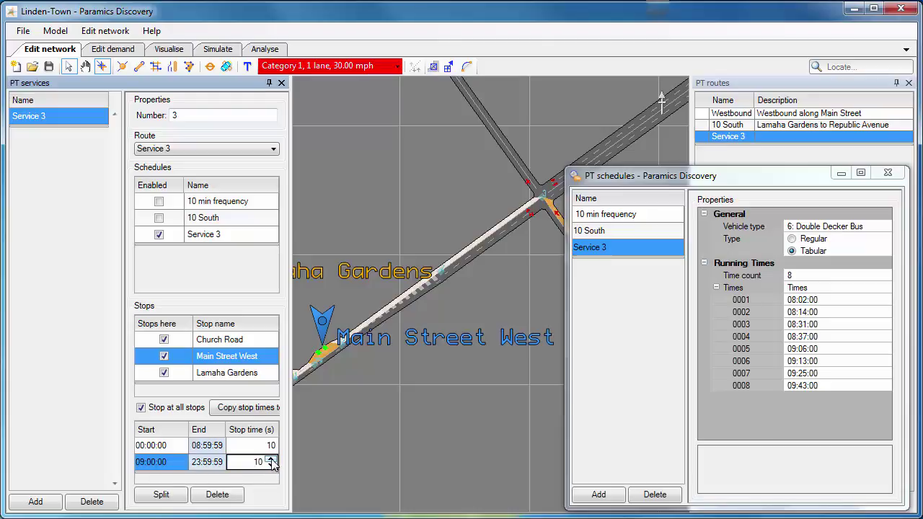
click(271, 458)
click(271, 458)
click(271, 457)
click(271, 459)
click(271, 458)
click(269, 485)
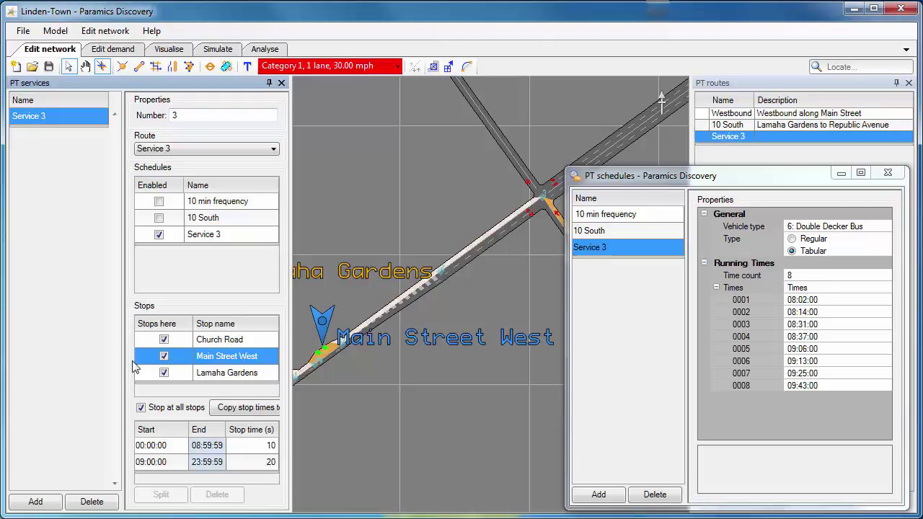
Save the model and close the PT schedules, PT services and PT routes views
click(49, 67)
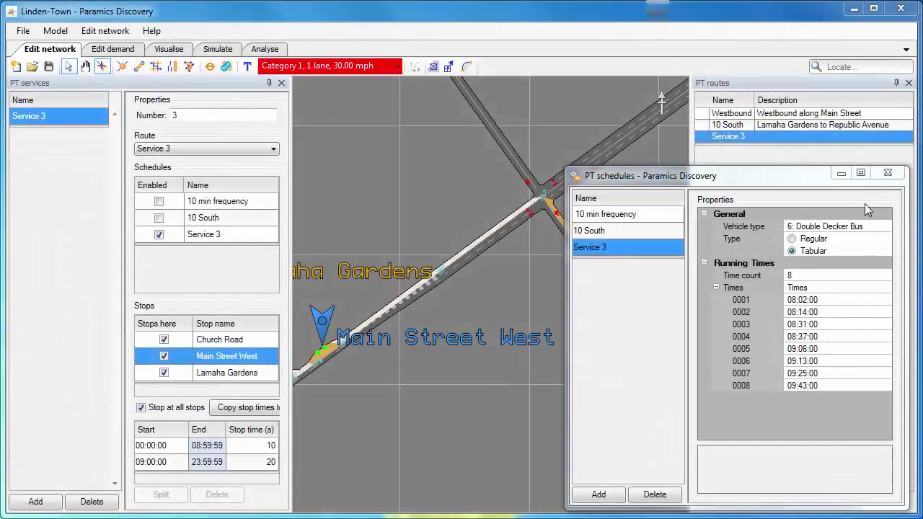
click(887, 172)
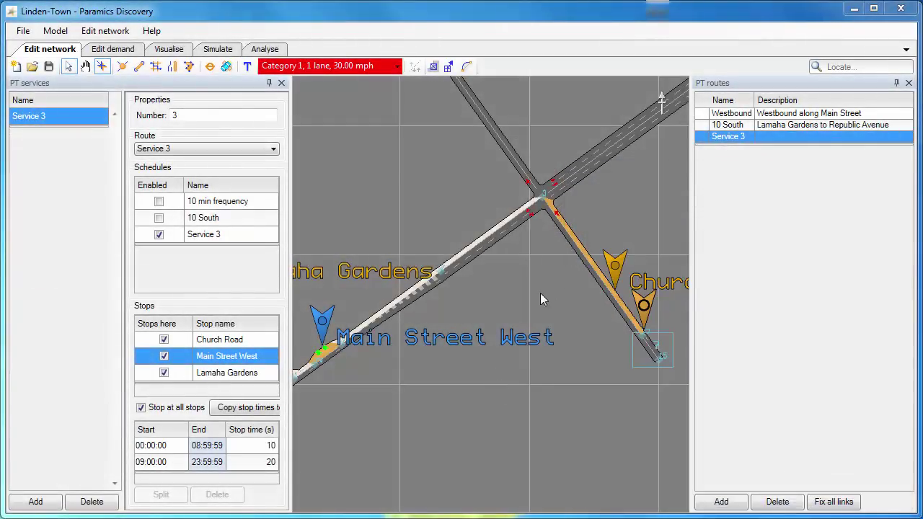
click(281, 82)
click(907, 84)
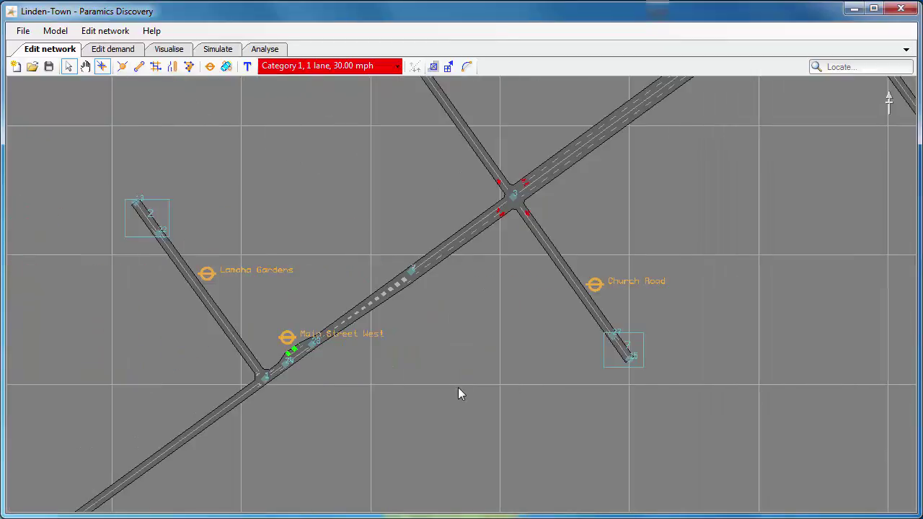
Refresh the network visualisation with the new stops and run the AM peak hour simulation from 08:00:00
click(169, 49)
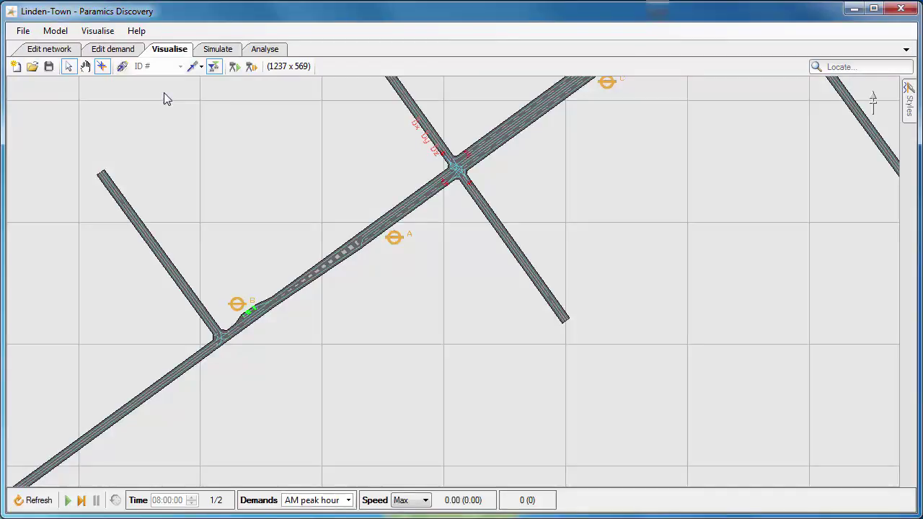
click(34, 500)
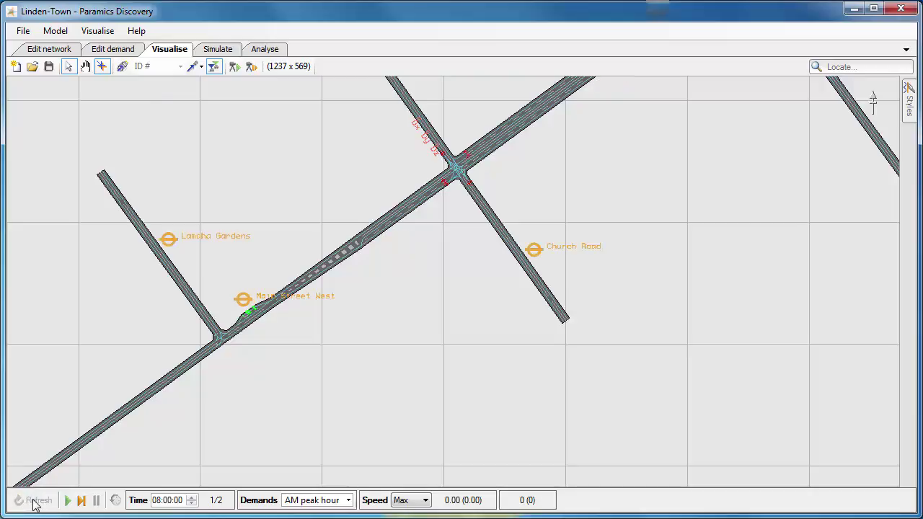
middle_drag(375, 288, 421, 305)
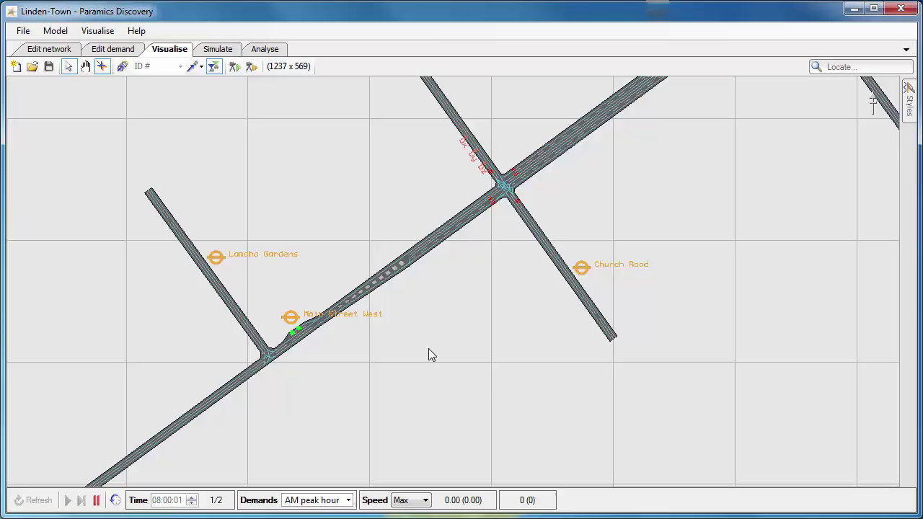
scroll(542, 317, up, 3)
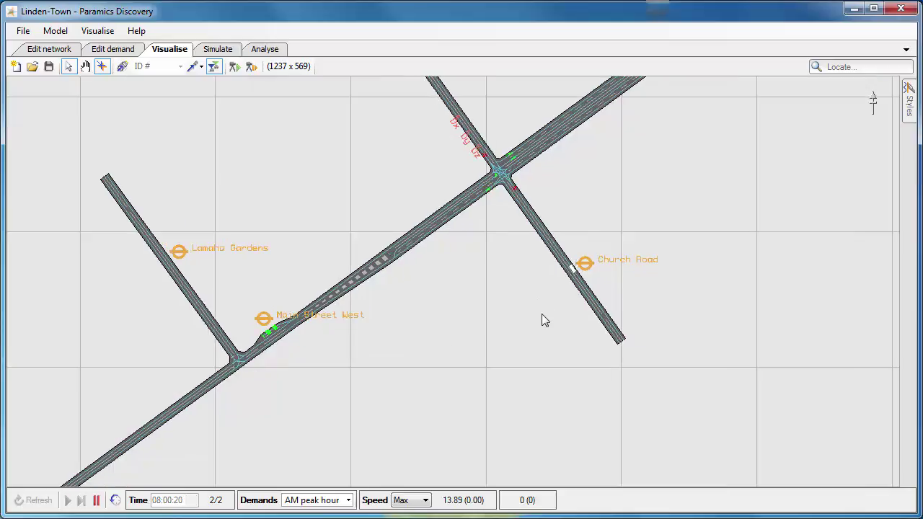
middle_drag(552, 306, 444, 329)
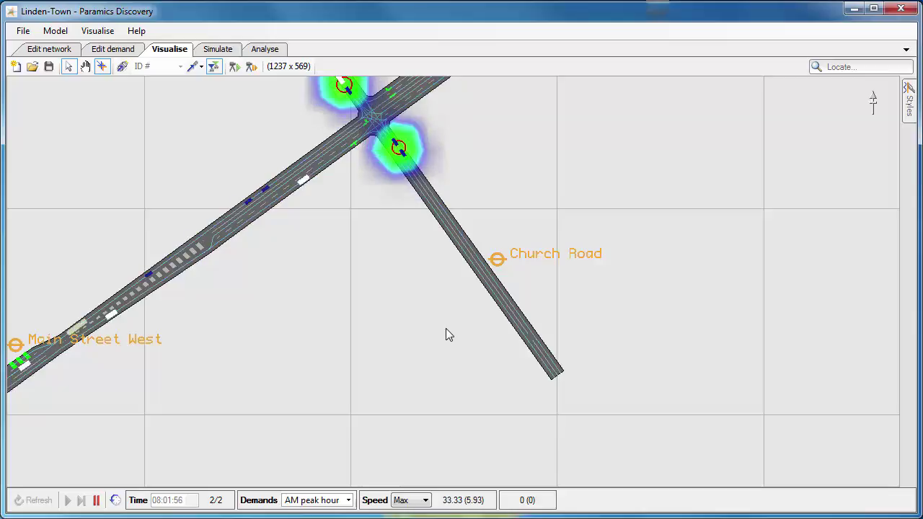
Pause the simulation at 08:02:08 and inspect the details of the red bus near the Church Road stop
key(space)
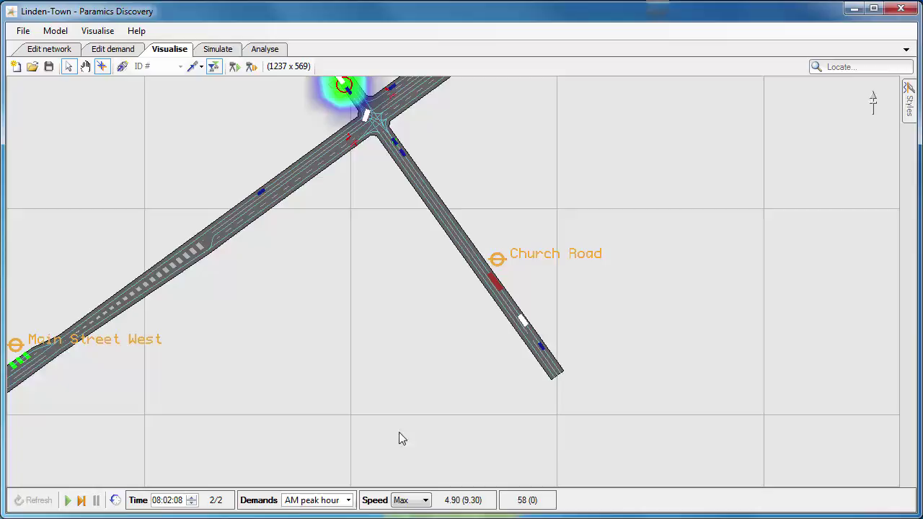
scroll(502, 290, up, 5)
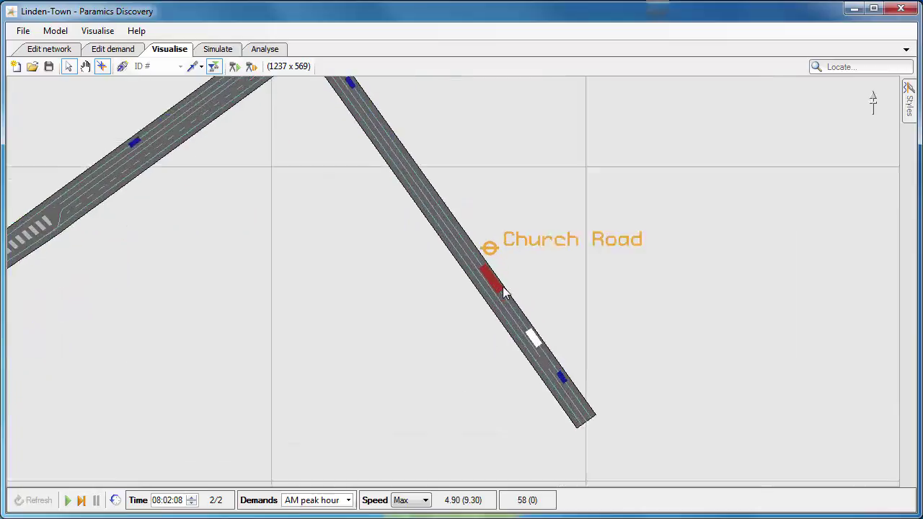
mouse_move(466, 272)
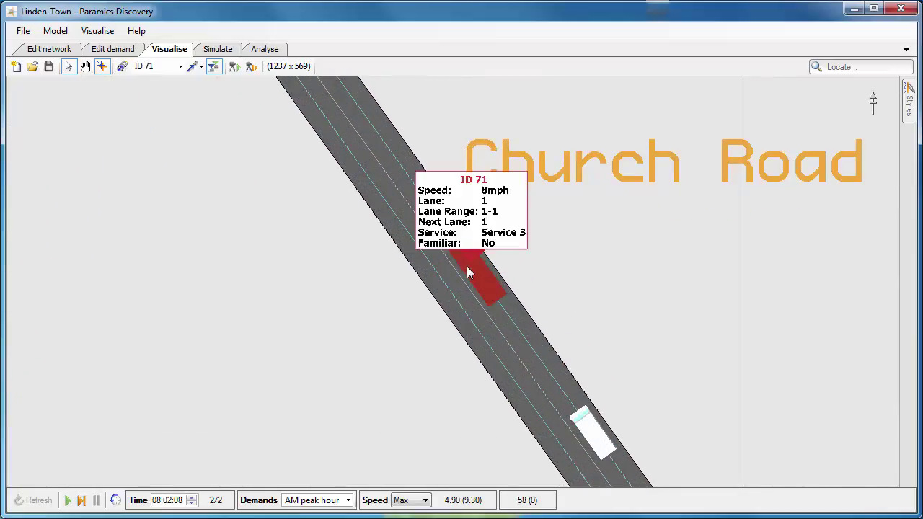
Tilt to a 3D view and follow the Service 3 bus from the Church Road stop through the junction as the simulation runs
mouse_move(388, 357)
middle_down()
mouse_move(403, 428)
mouse_move(377, 372)
middle_up()
middle_drag(351, 320, 252, 322)
drag(252, 321, 345, 372)
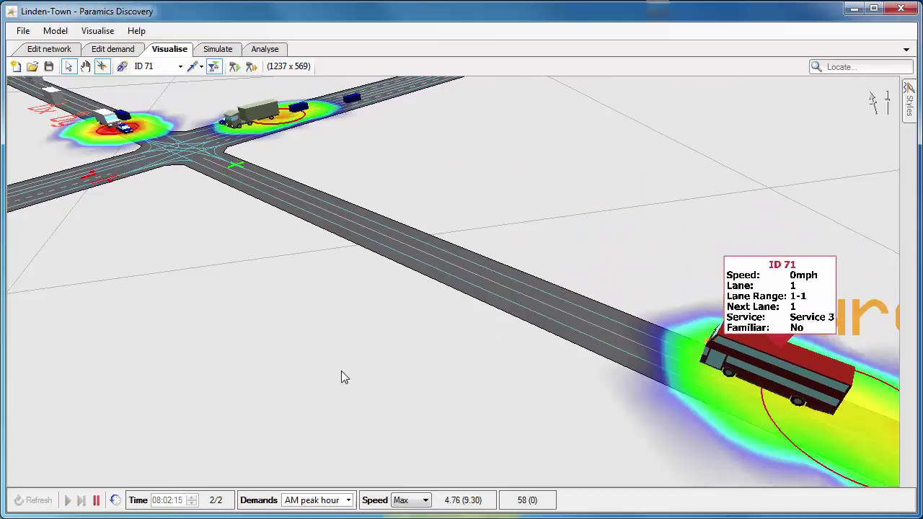
scroll(342, 371, down, 1)
scroll(342, 371, down, 1)
middle_drag(243, 361, 678, 317)
drag(224, 418, 570, 325)
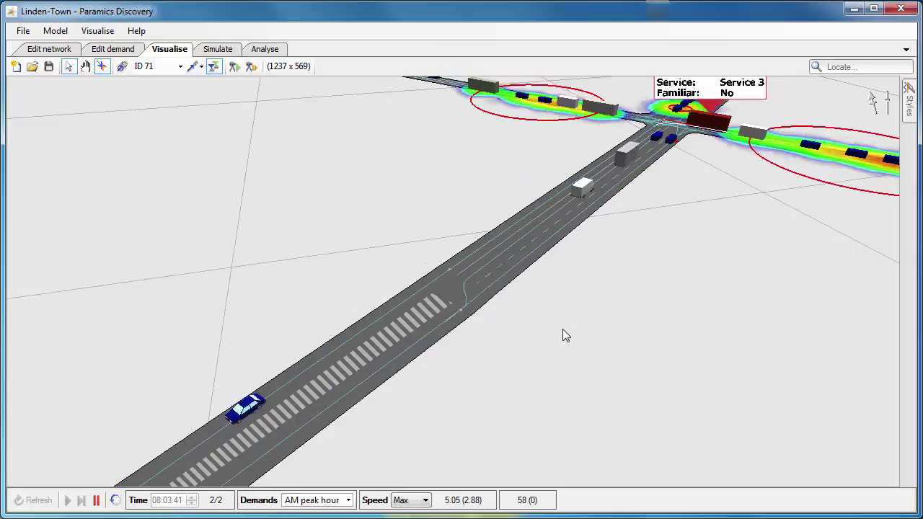
Follow the Service 3 bus to the Main Street West stop, pausing the simulation to examine it there before resuming the run
key(space)
middle_drag(379, 424, 766, 205)
middle_drag(629, 346, 685, 314)
key(space)
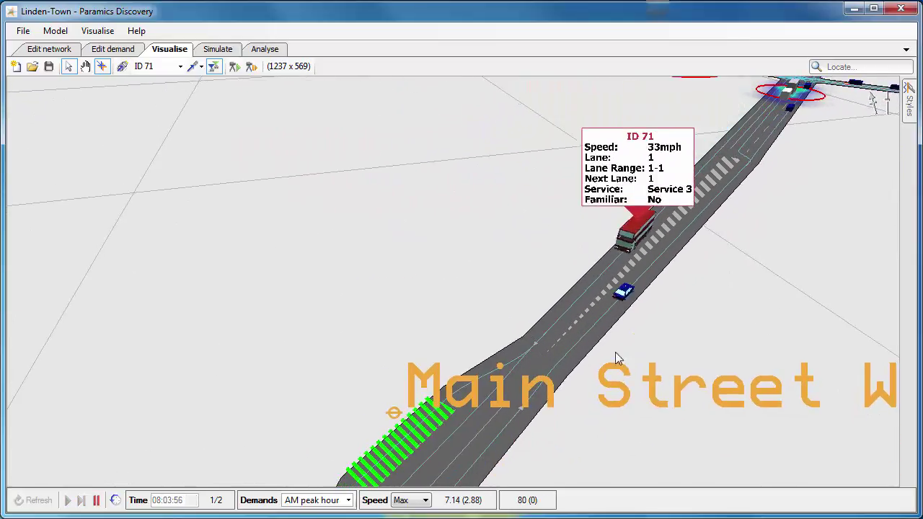
key(space)
drag(577, 439, 666, 336)
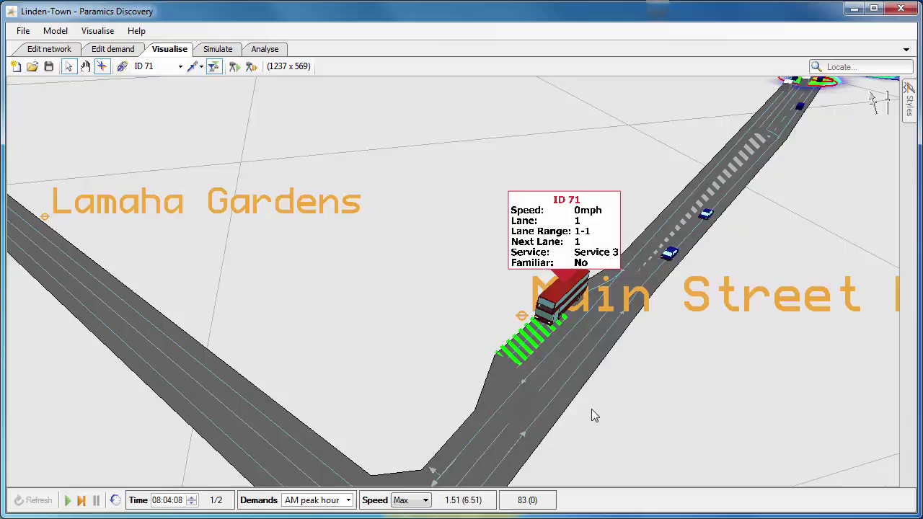
scroll(574, 335, down, 5)
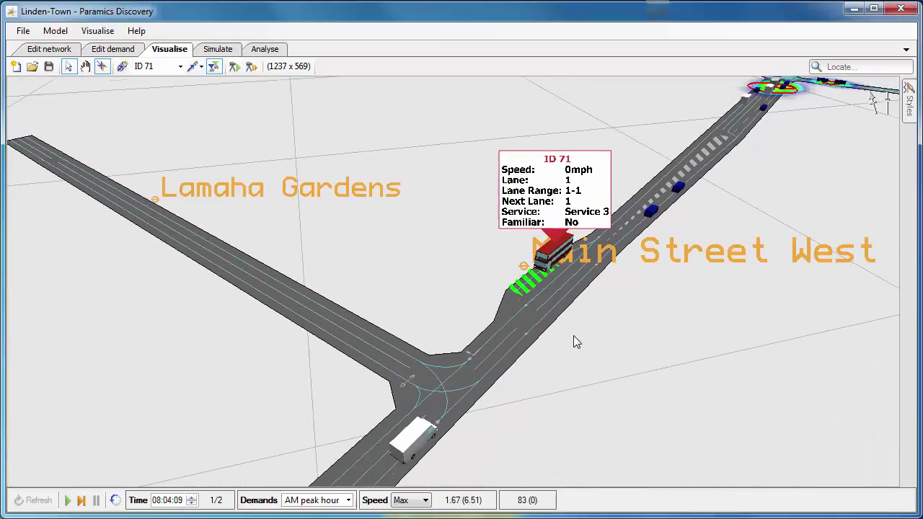
scroll(572, 356, down, 1)
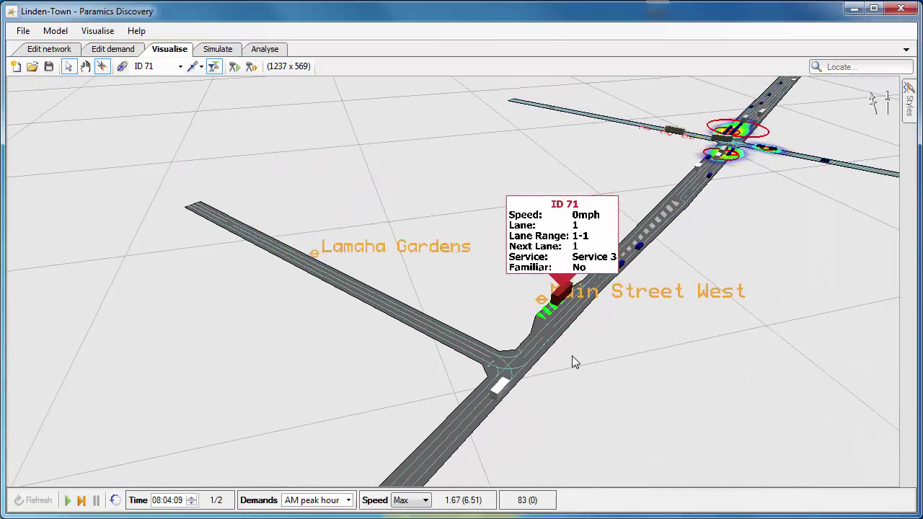
key(space)
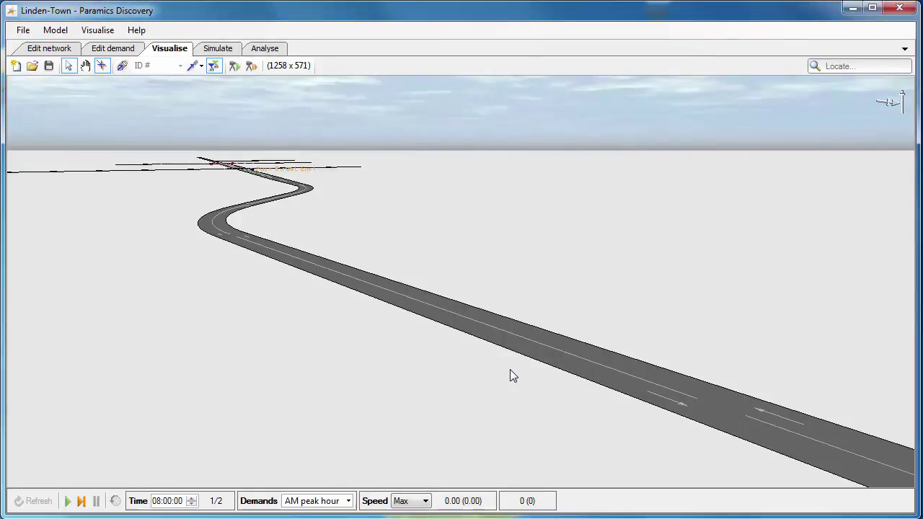
Run the simulation from 08:00:00 to 08:00:11, pause it, and track the Service 5 tram with a fixed-angle camera
key(space)
key(space)
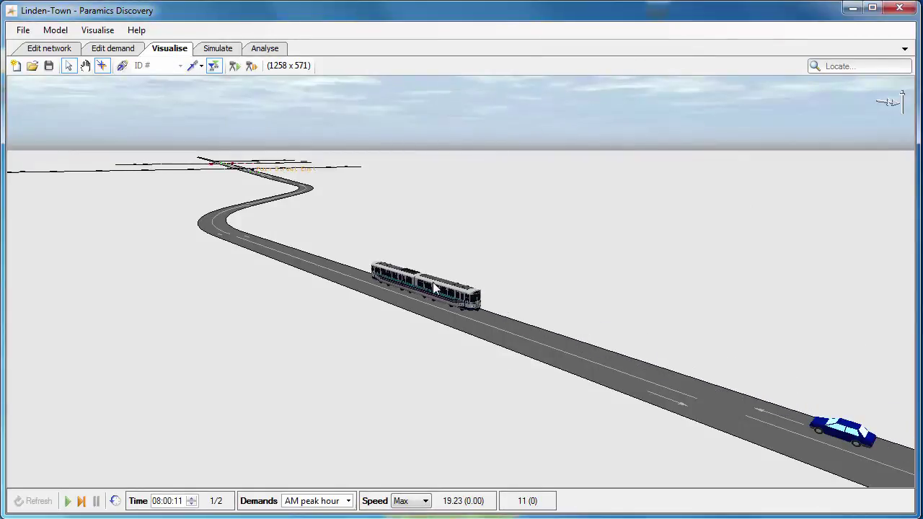
mouse_move(432, 282)
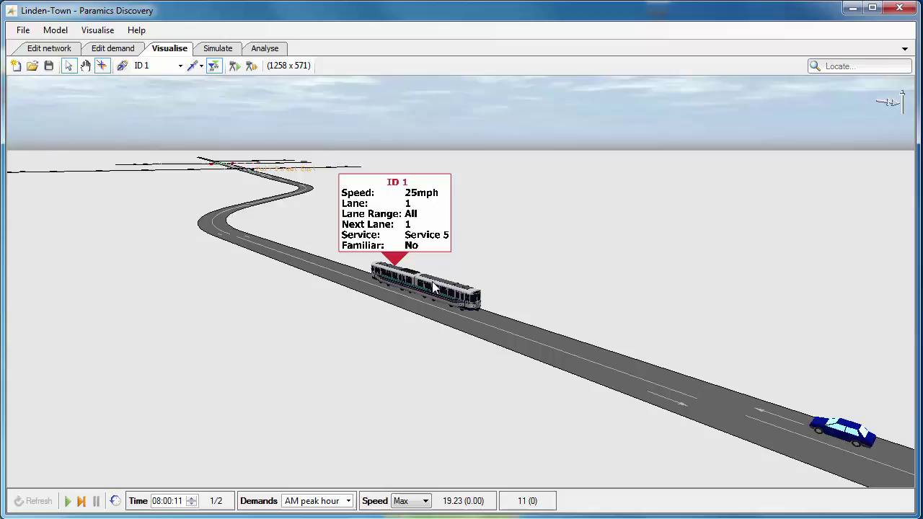
click(123, 65)
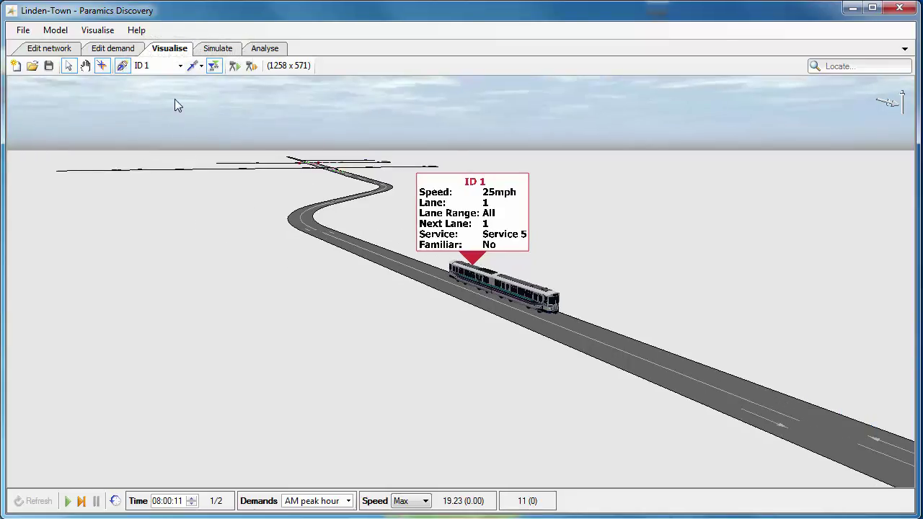
click(201, 66)
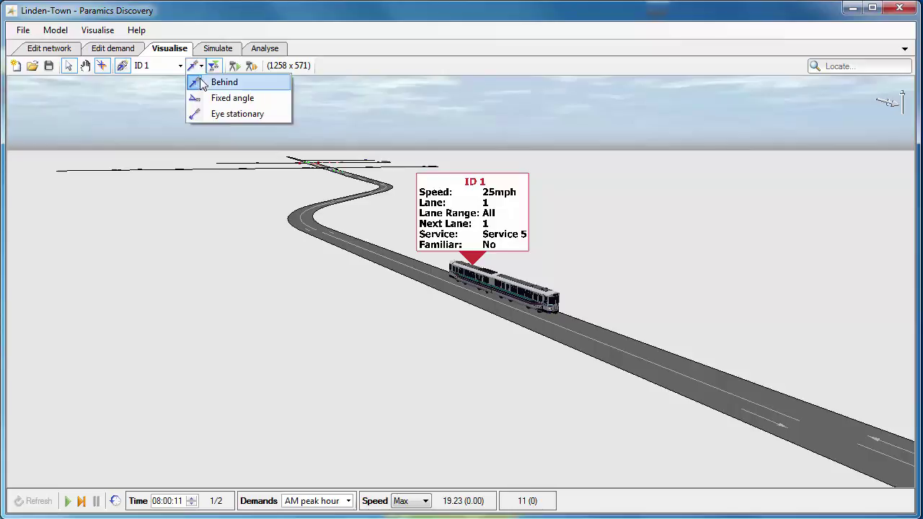
click(209, 101)
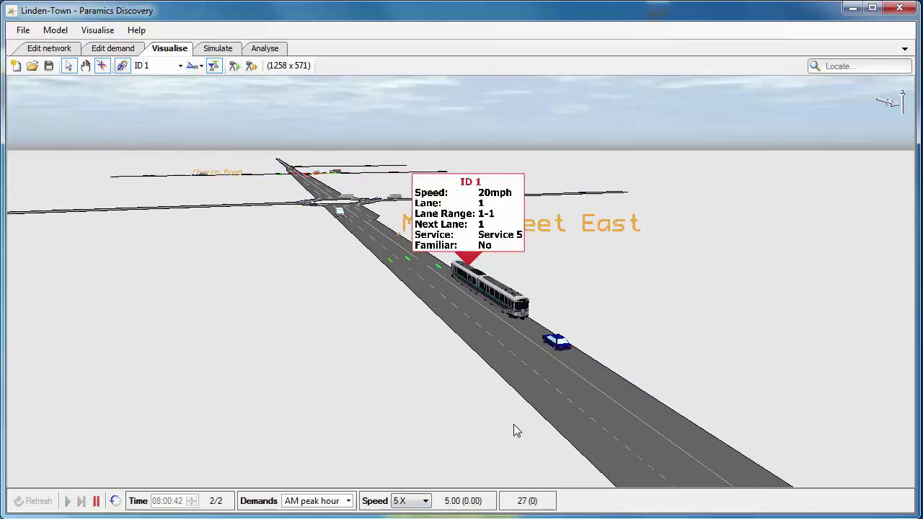
Hide the vehicle details label and watch the tram approach the junction, pausing at 08:01:44 before resuming the simulation
click(213, 65)
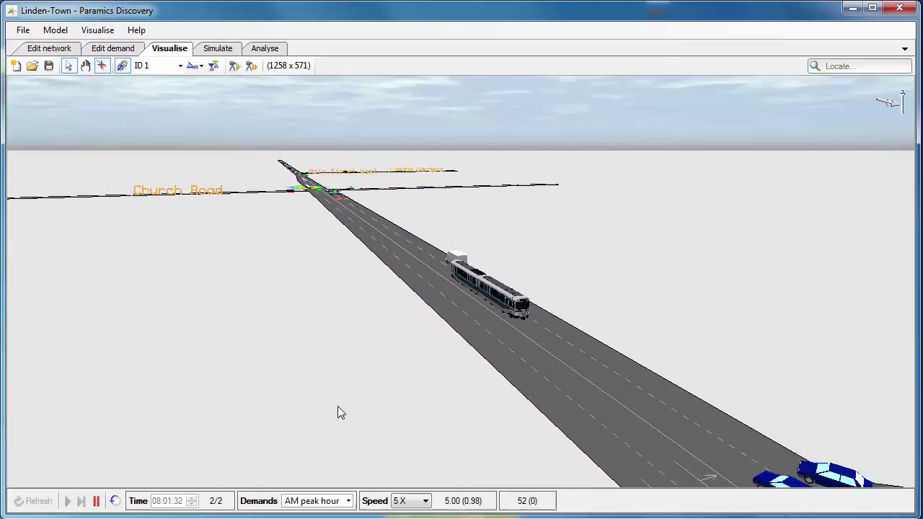
key(space)
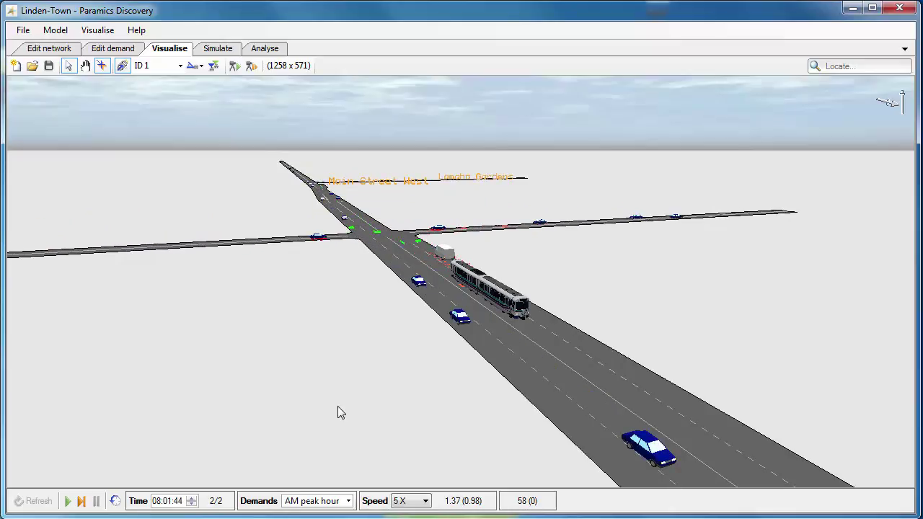
key(space)
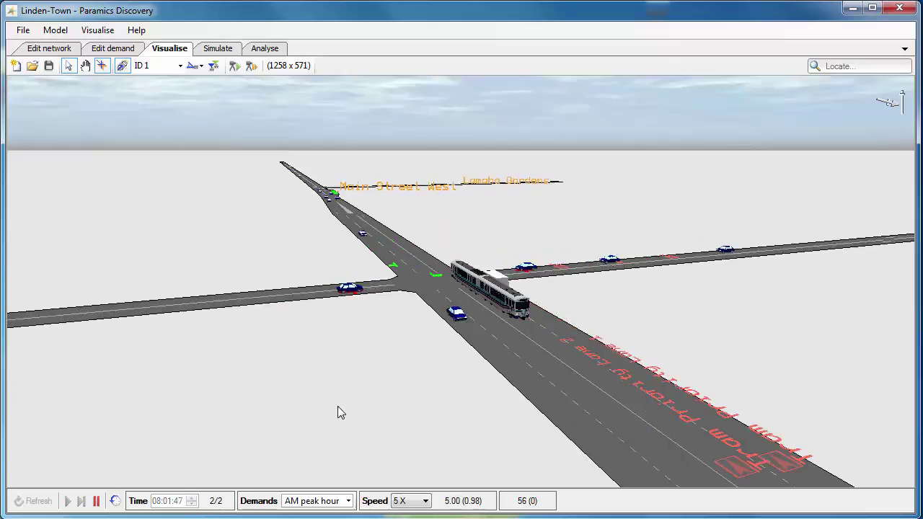